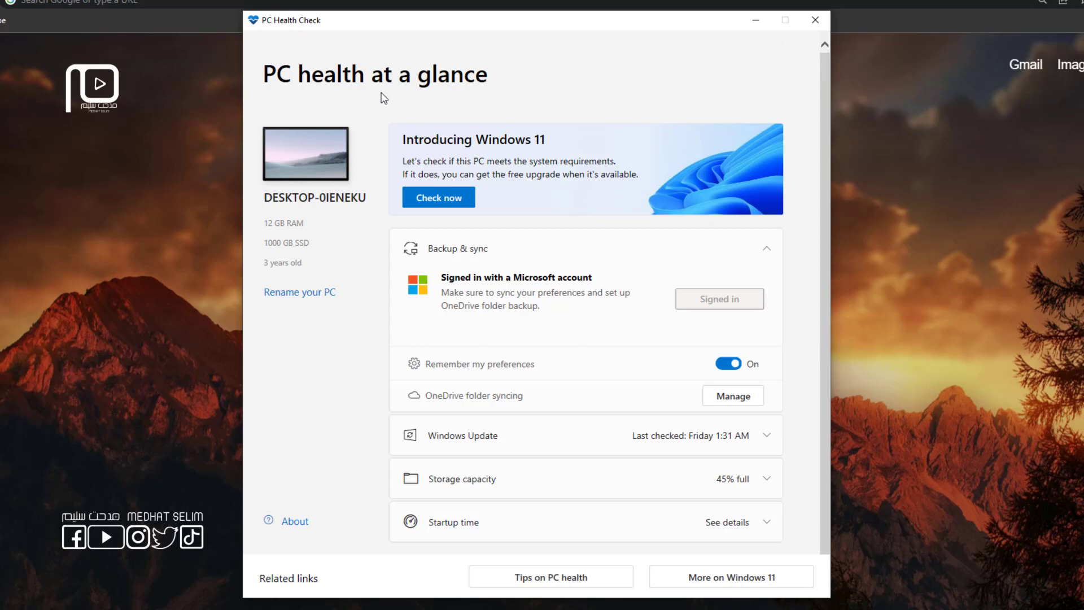
Step: Check whether this PC meets the Windows 11 system requirements, and close PC Health Check
left_click(444, 201)
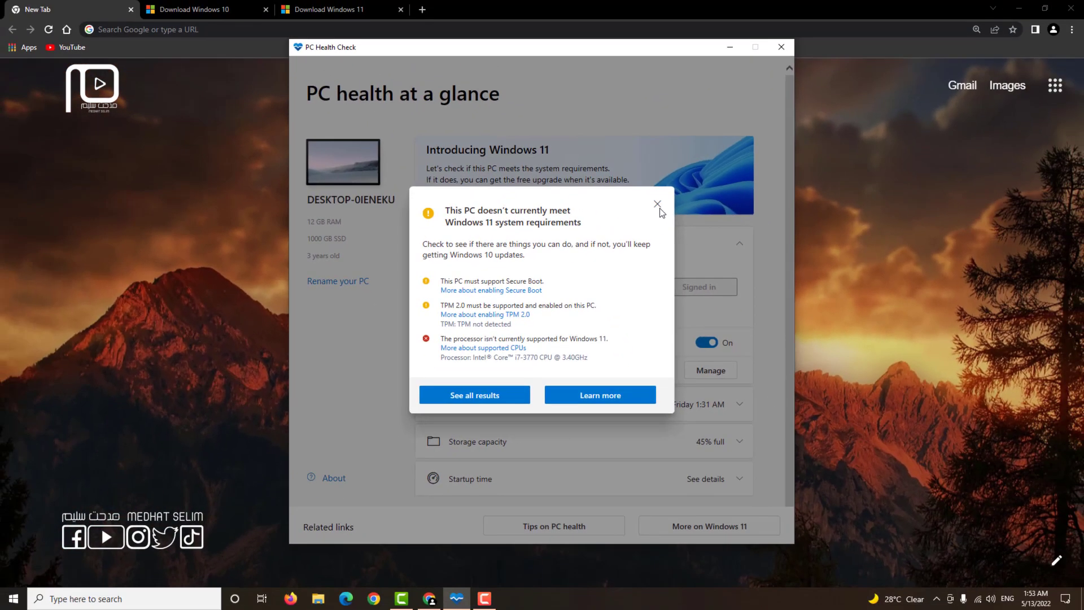
left_click(657, 205)
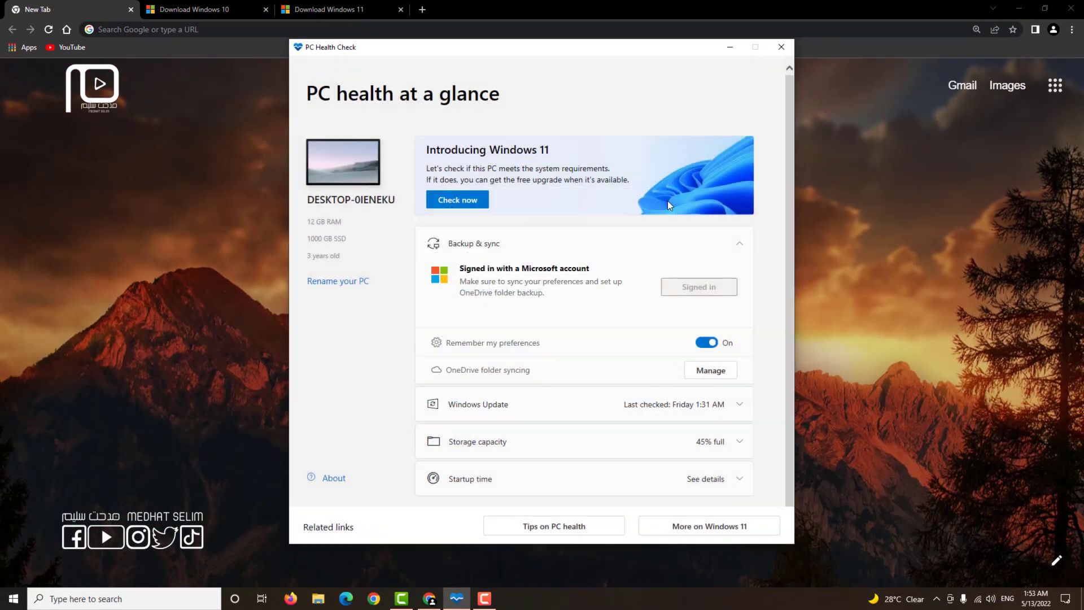
left_click(781, 48)
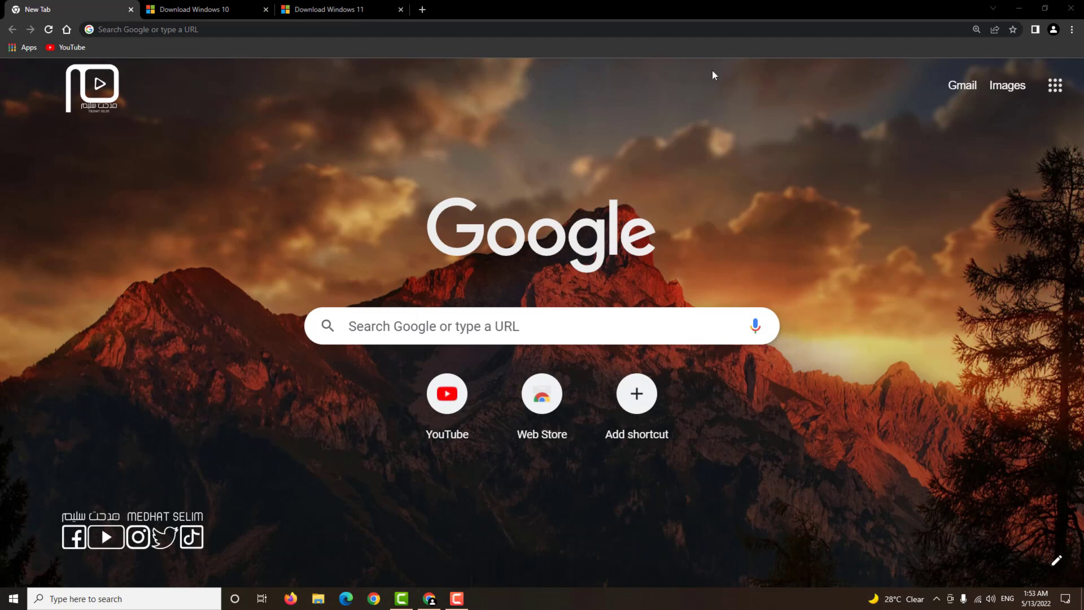
Step: Download the Windows 10 media creation tool from Microsoft's Download Windows 10 page, run it, and minimize the browser
left_click(184, 9)
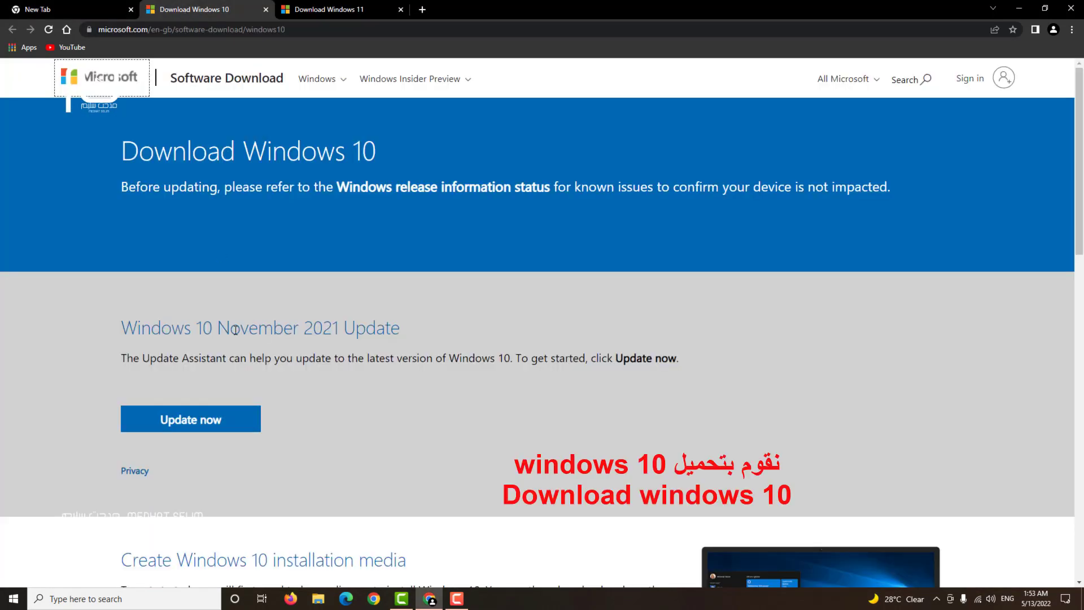
scroll(247, 344, "down", 5)
scroll(246, 344, "up", 5)
triple_click(257, 152)
scroll(294, 213, "down", 5)
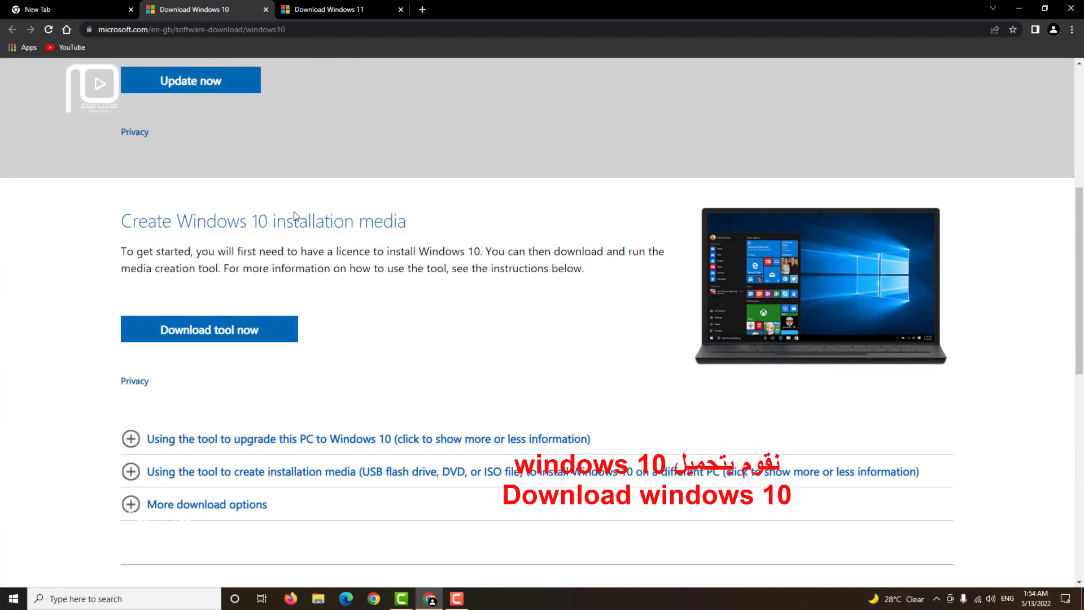
scroll(339, 283, "down", 1)
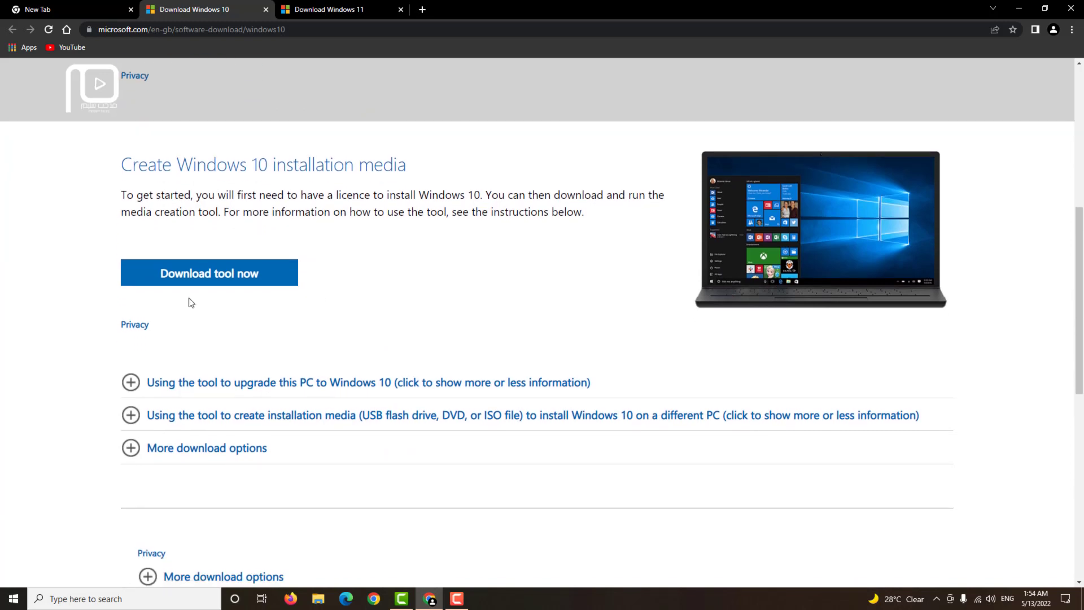
left_click(208, 276)
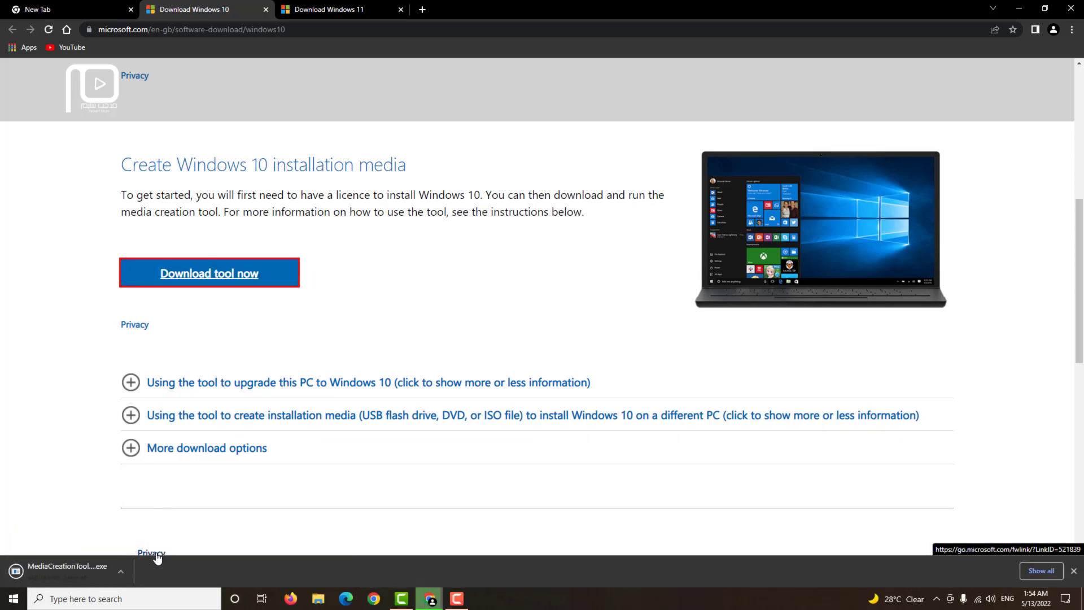
left_click(73, 571)
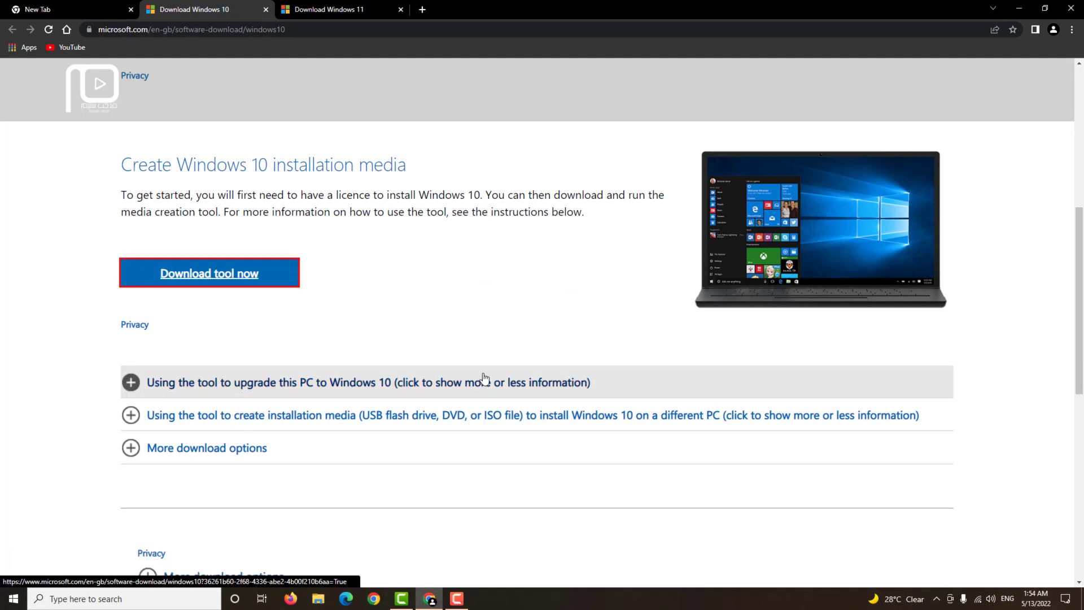
left_click(1019, 9)
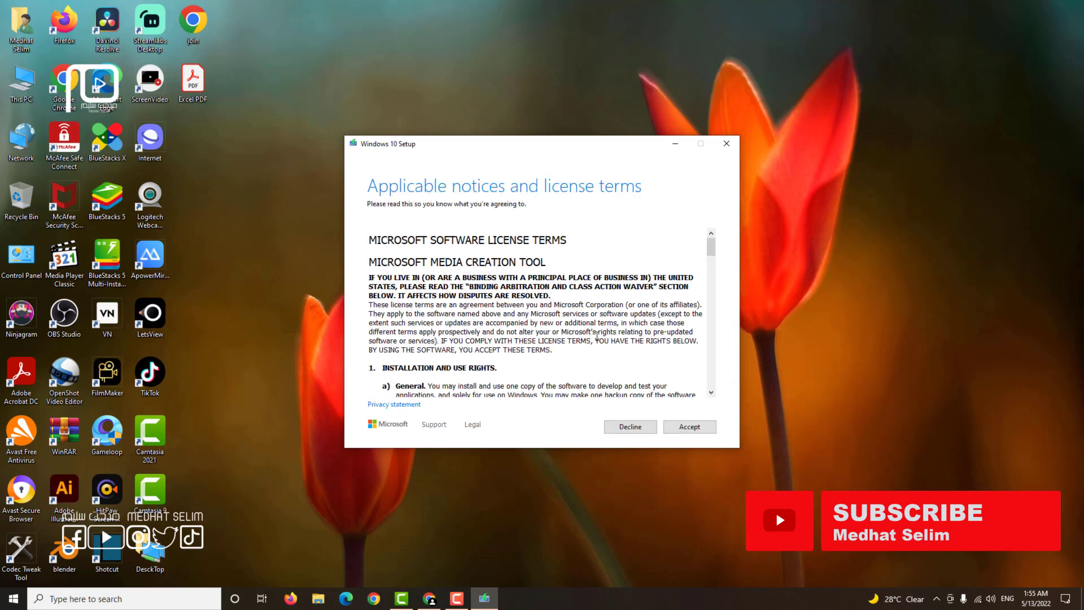
Step: Accept the license terms and choose to create installation media for another PC with the recommended language, edition and architecture
left_click(691, 429)
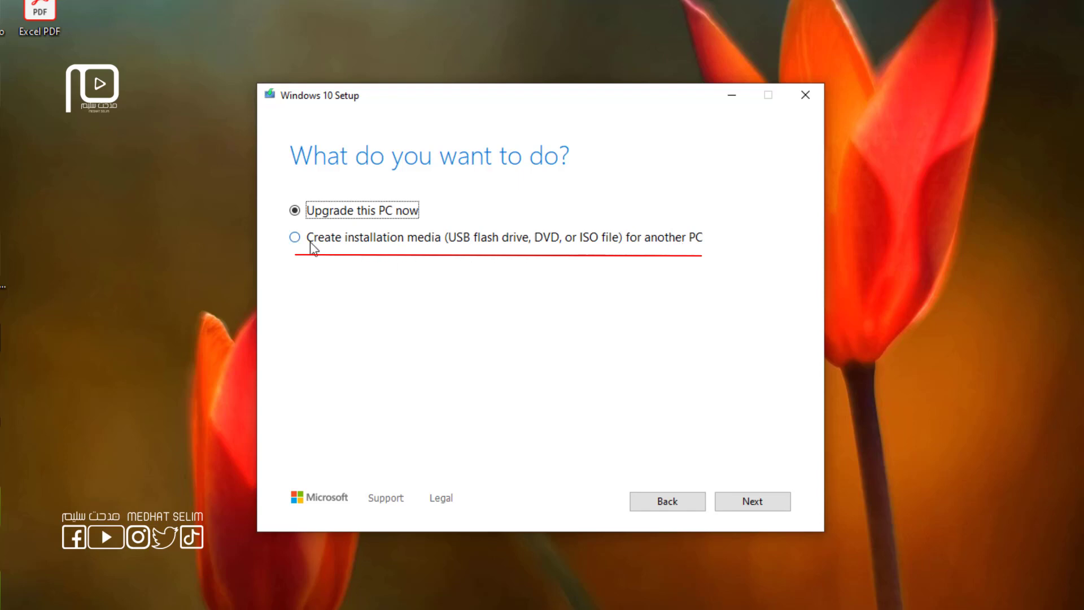
left_click(294, 238)
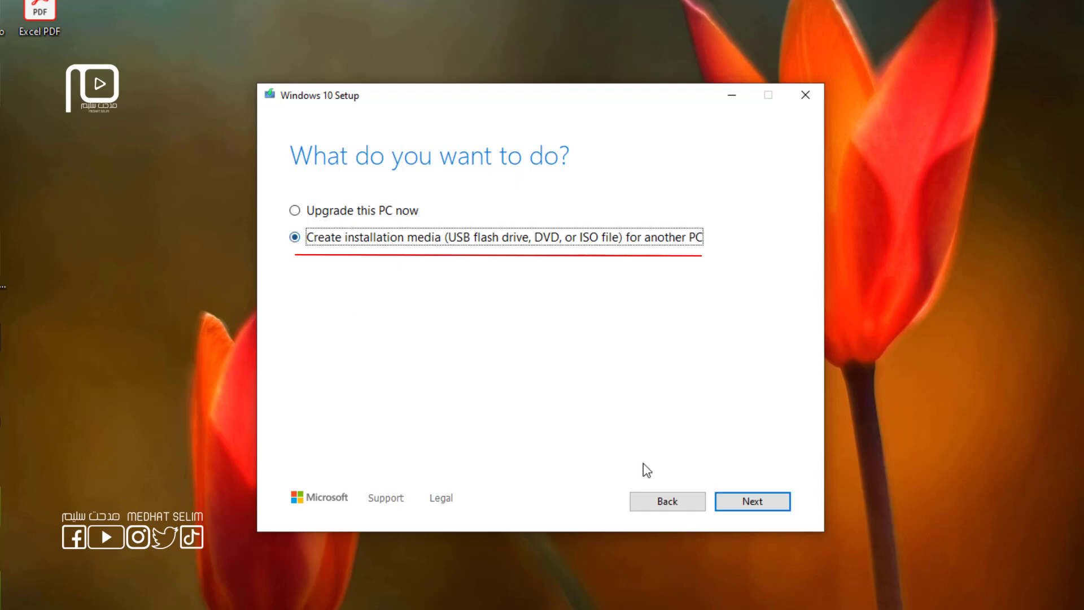
left_click(725, 501)
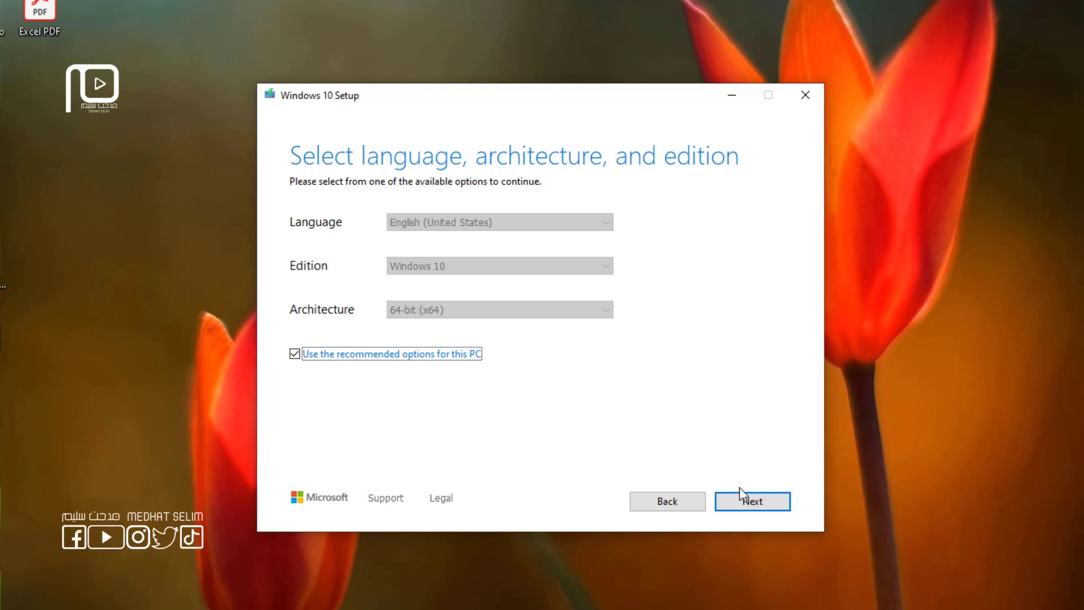
left_click(754, 502)
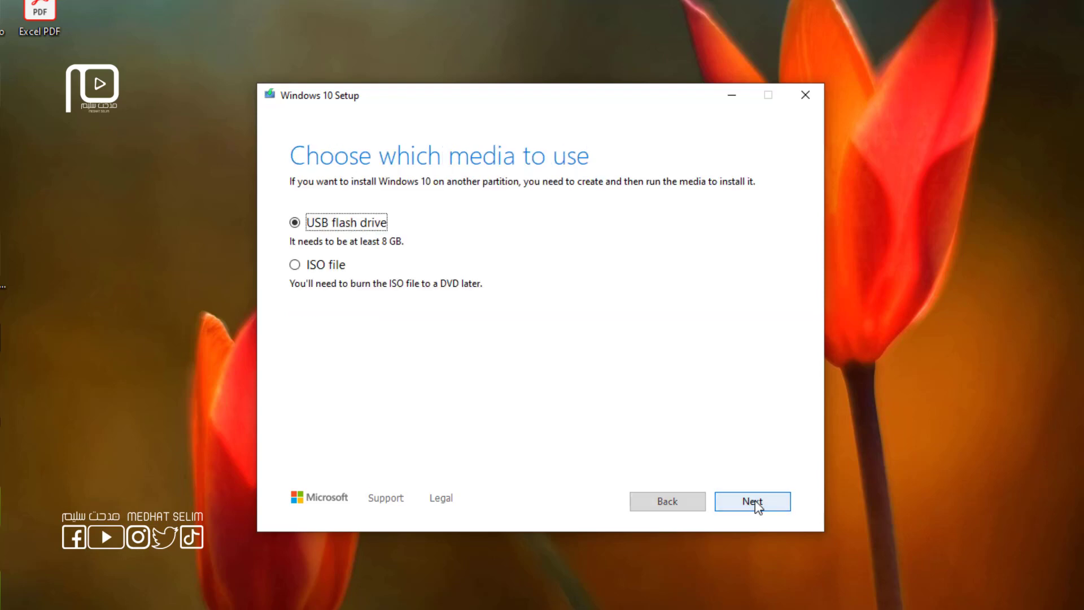
Step: Choose ISO file as the media and save it as Windows 10 in the Downloads subfolder inside Downloads
left_click(325, 270)
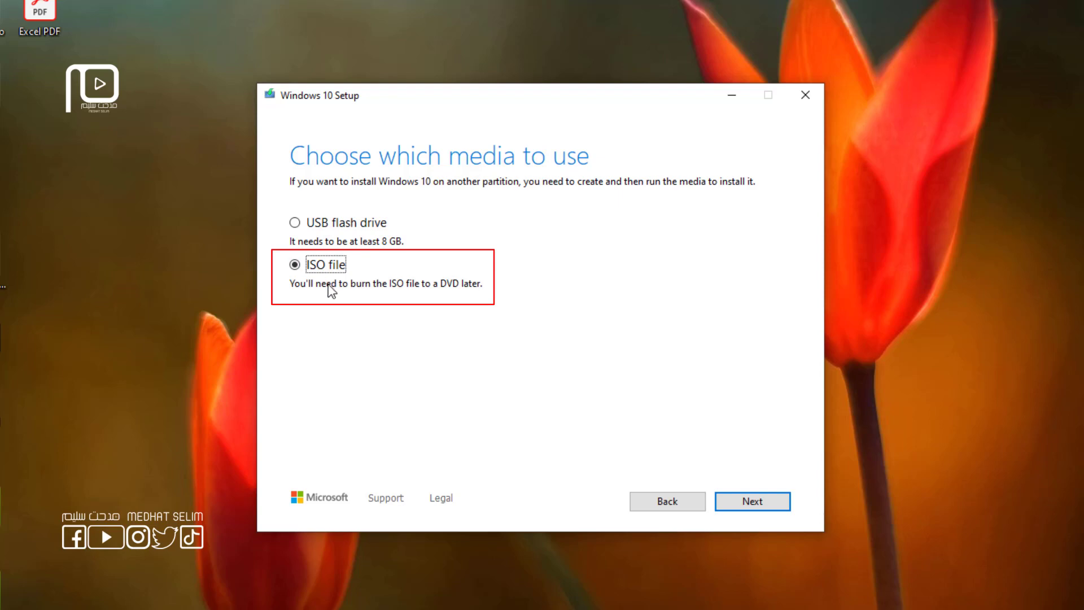
left_click(760, 500)
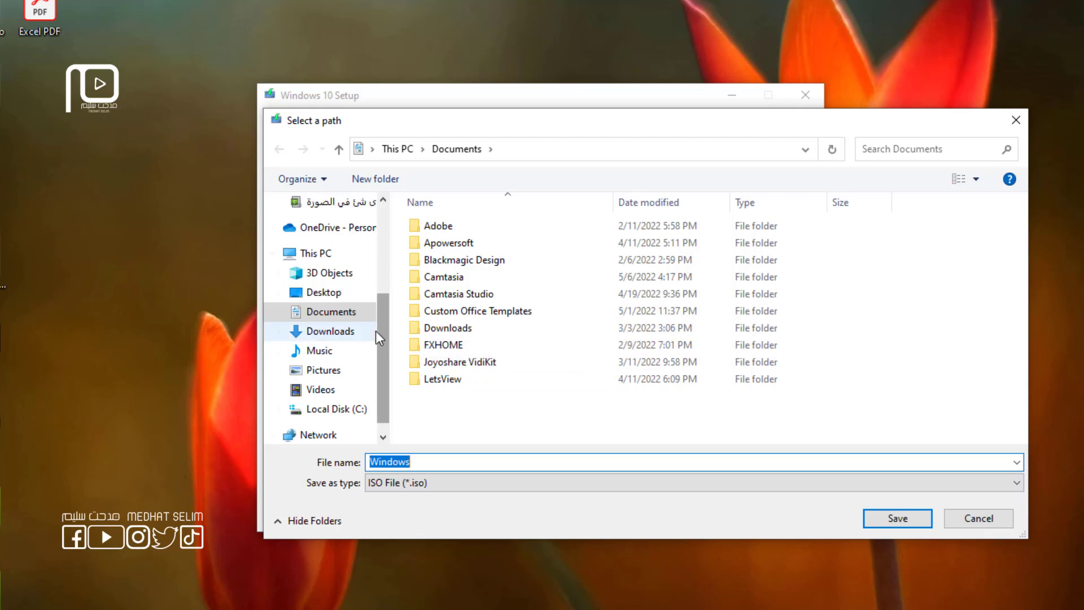
left_click(337, 332)
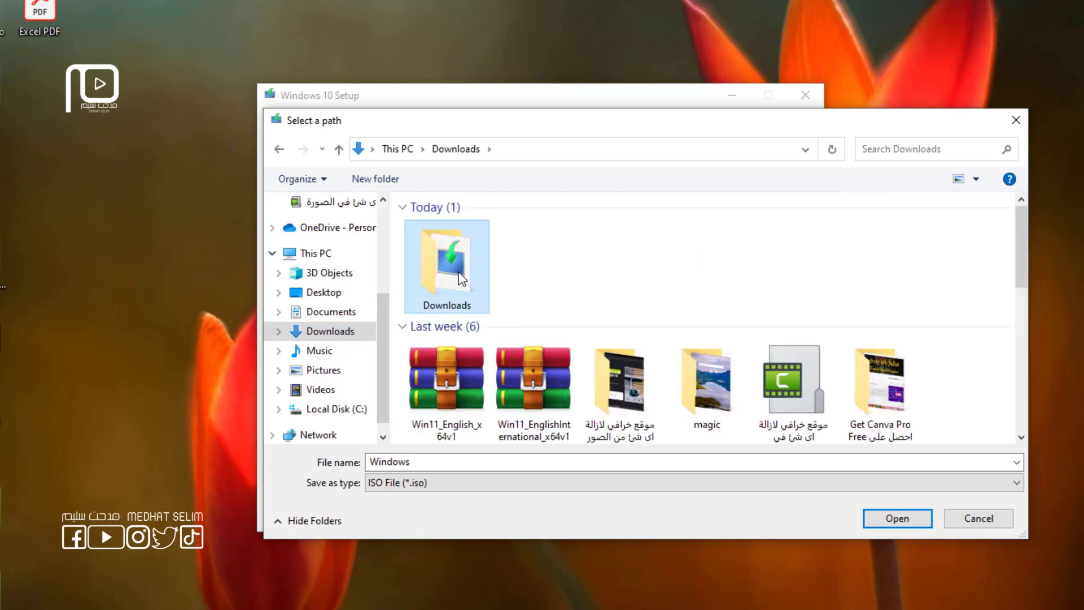
double_click(457, 279)
double_click(480, 461)
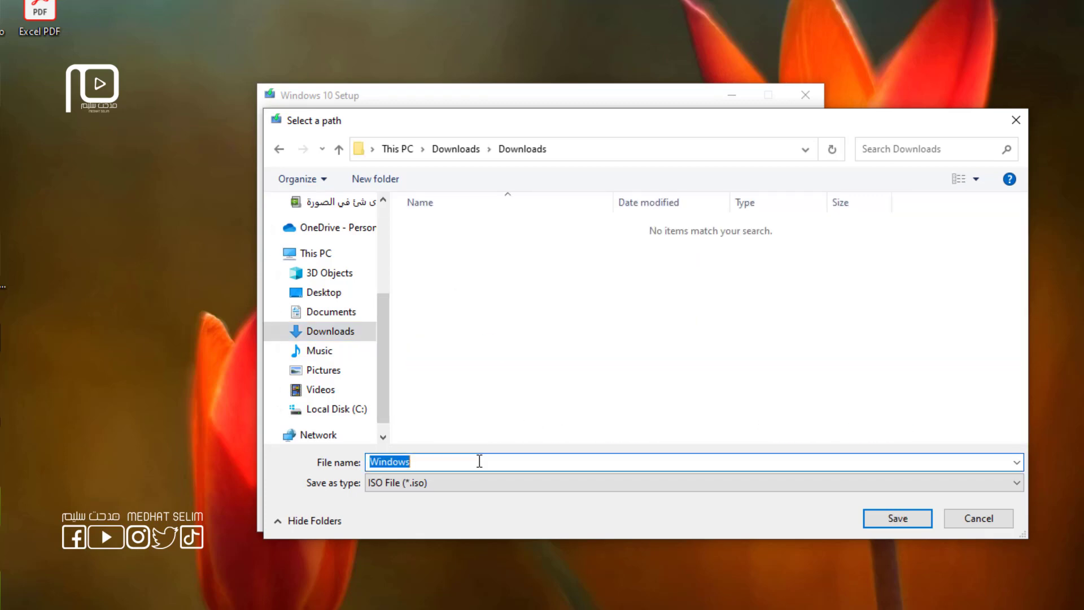
left_click(479, 461)
left_click(896, 518)
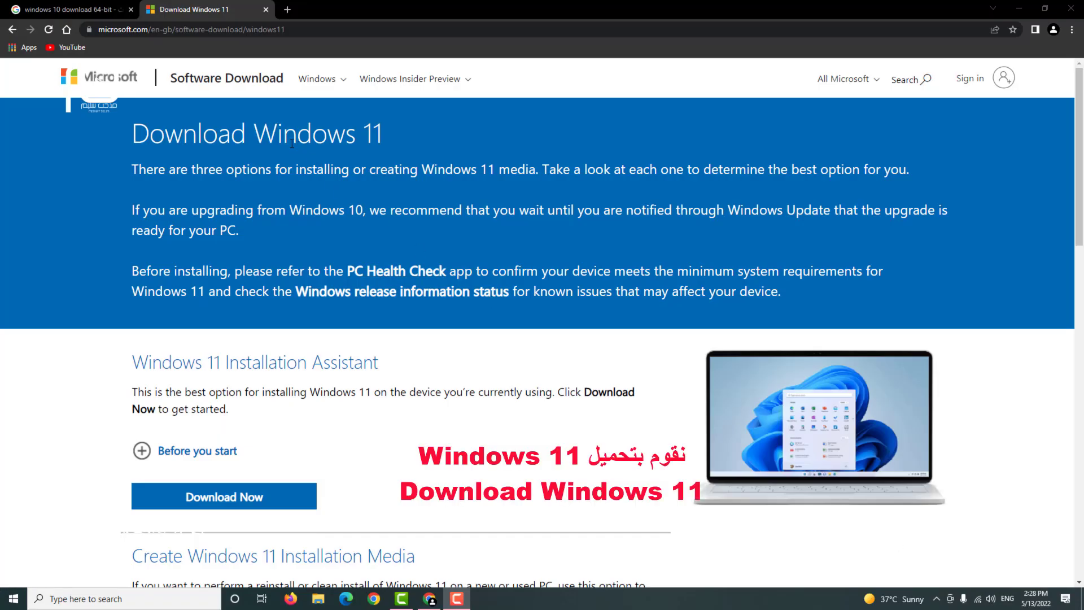
Step: Select Windows 11 (multi-edition ISO) as the disk image on the Download Windows 11 page and request its download
triple_click(268, 134)
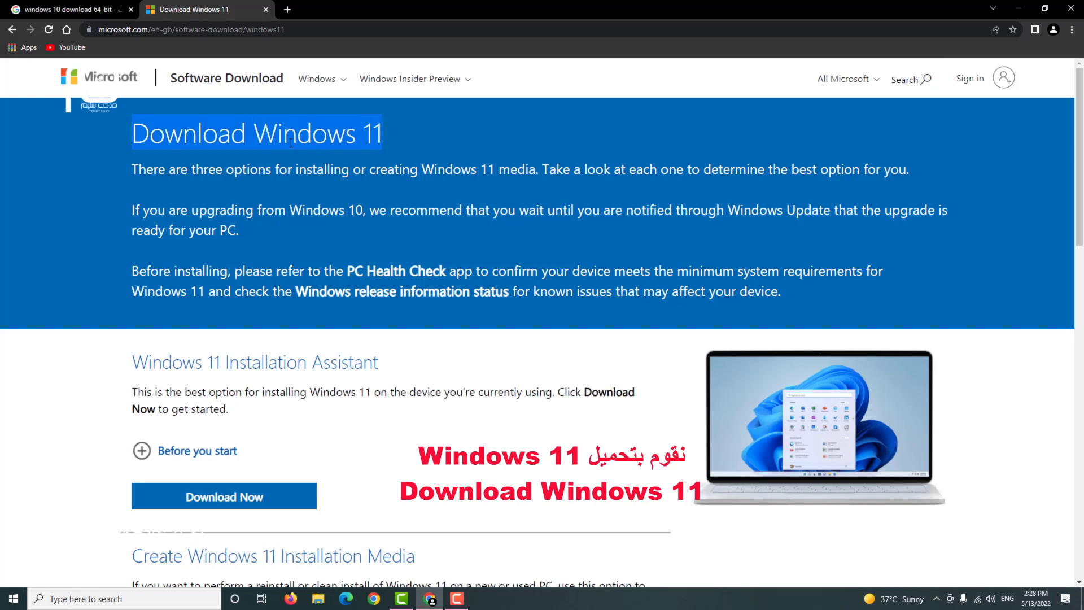
left_click(362, 210)
scroll(430, 248, "down", 5)
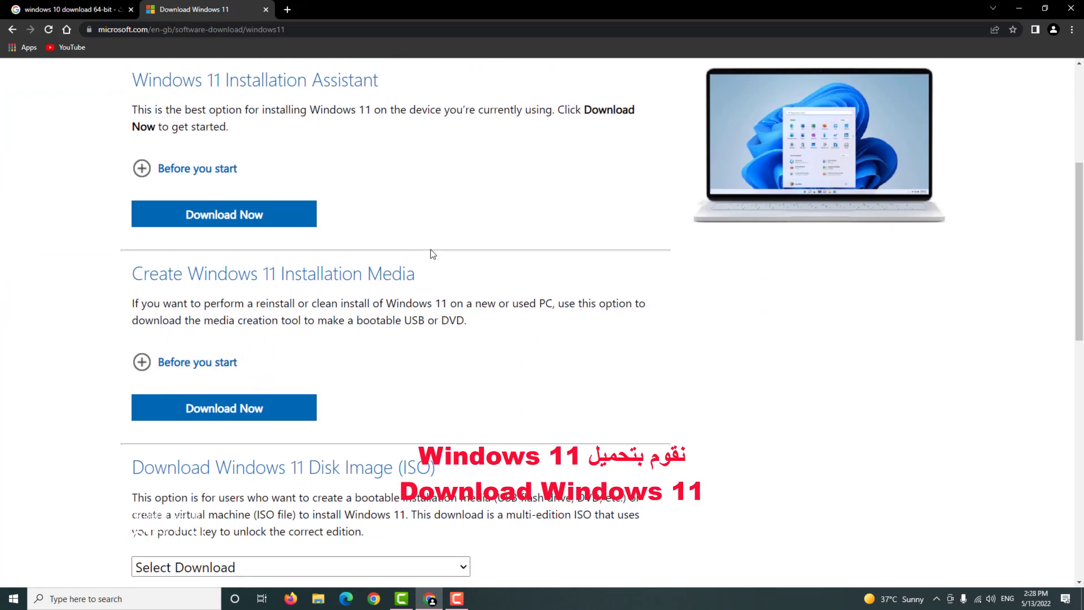
scroll(430, 252, "down", 2)
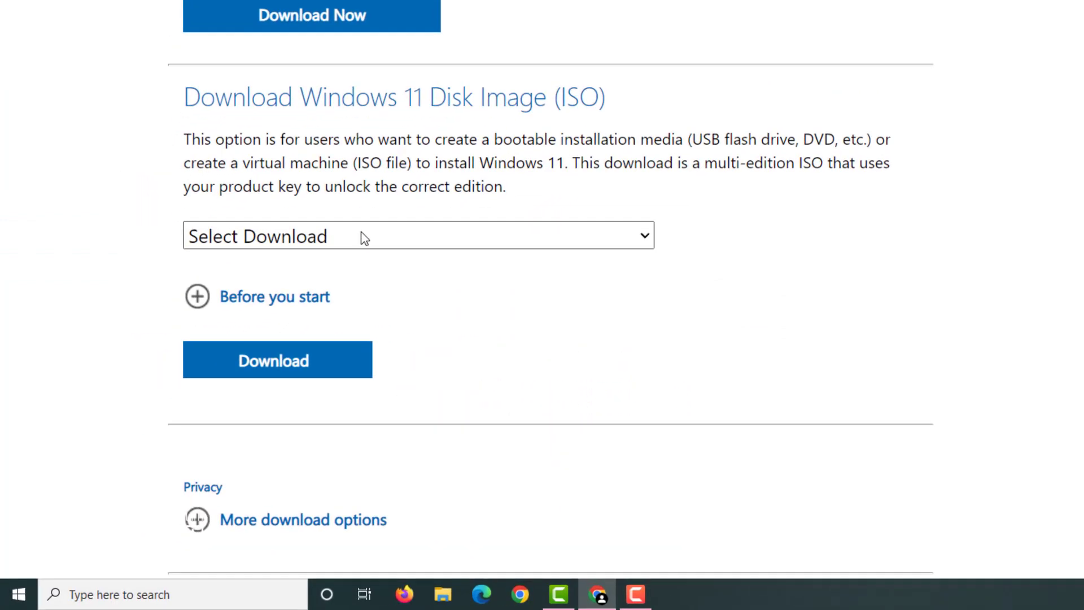
left_click(364, 237)
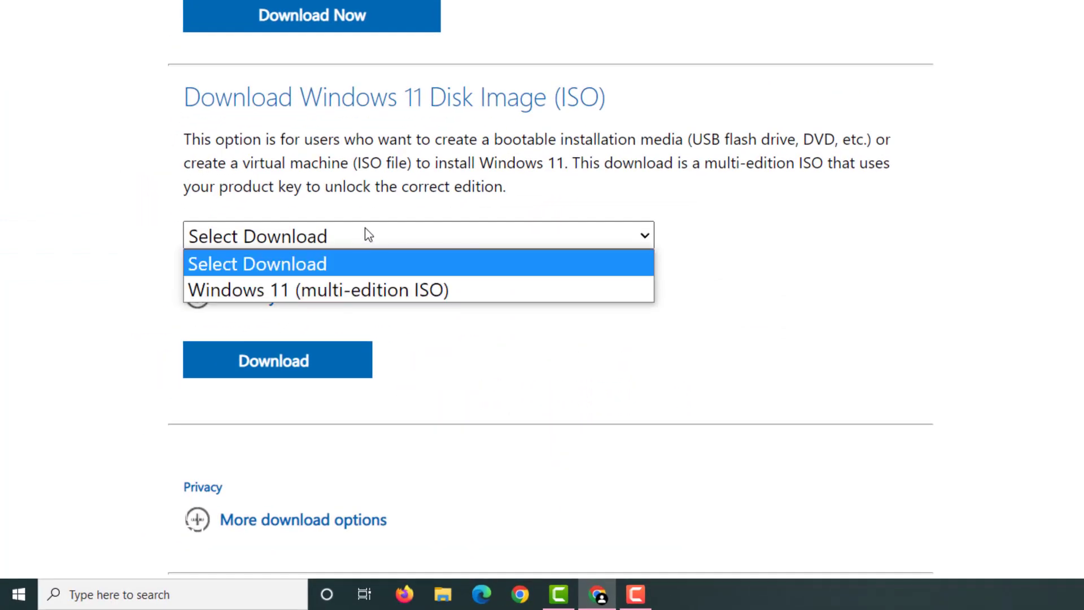
left_click(380, 288)
scroll(508, 313, "down", 3)
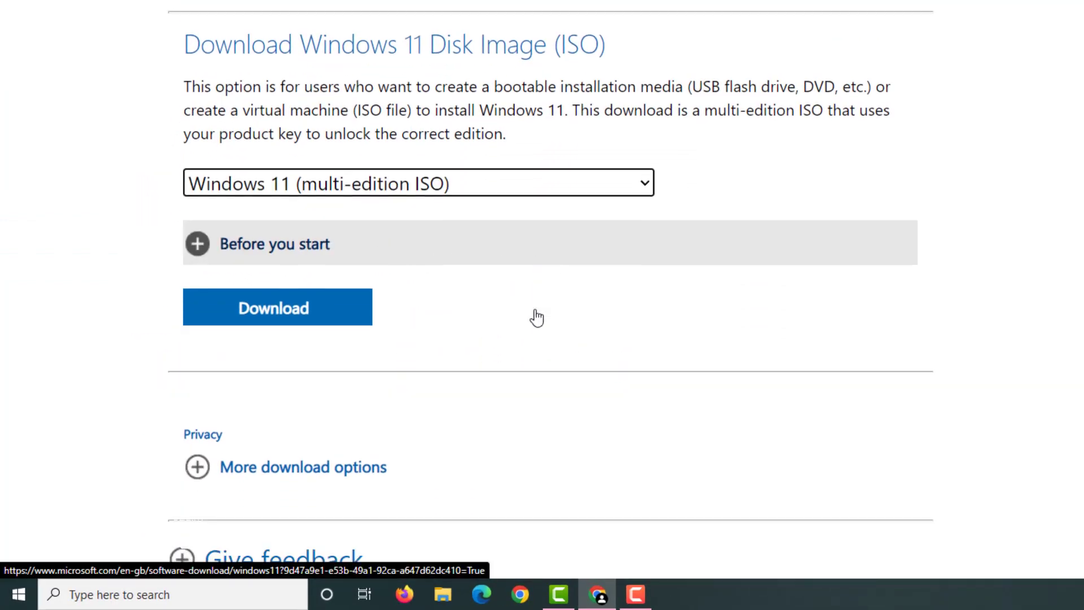
left_click(294, 208)
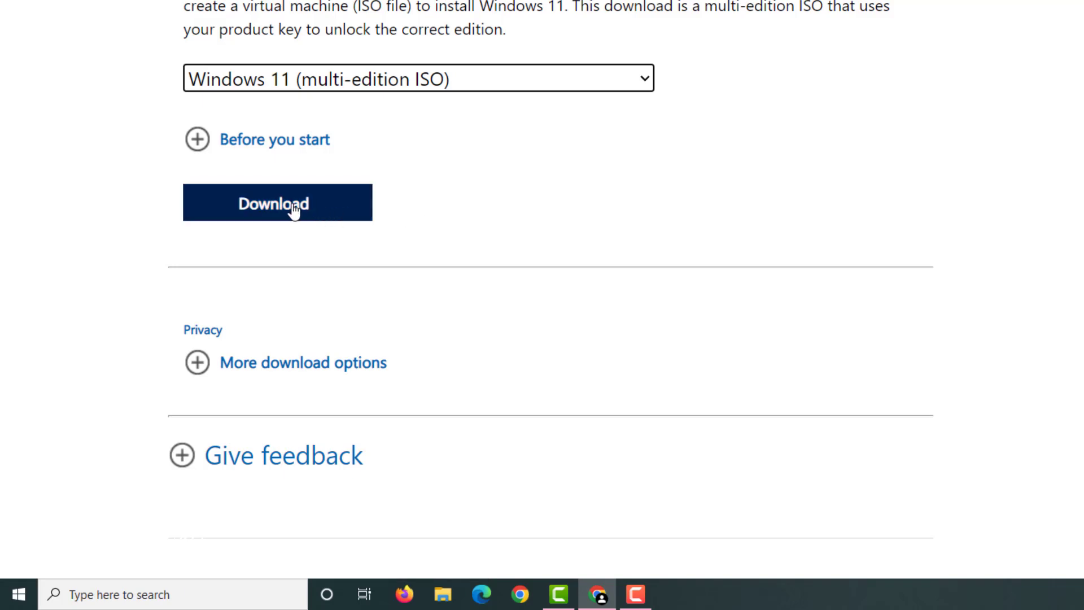
left_click(294, 209)
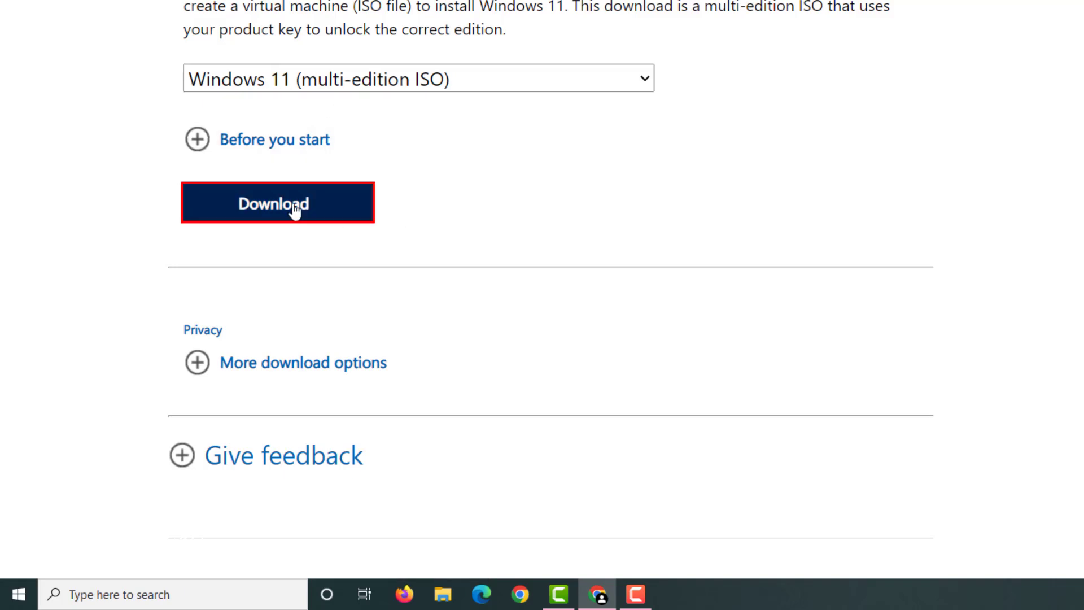
Step: Confirm English (United States) as the product language and start the 64-bit Windows 11 download
scroll(294, 211, "down", 4)
scroll(455, 188, "up", 4)
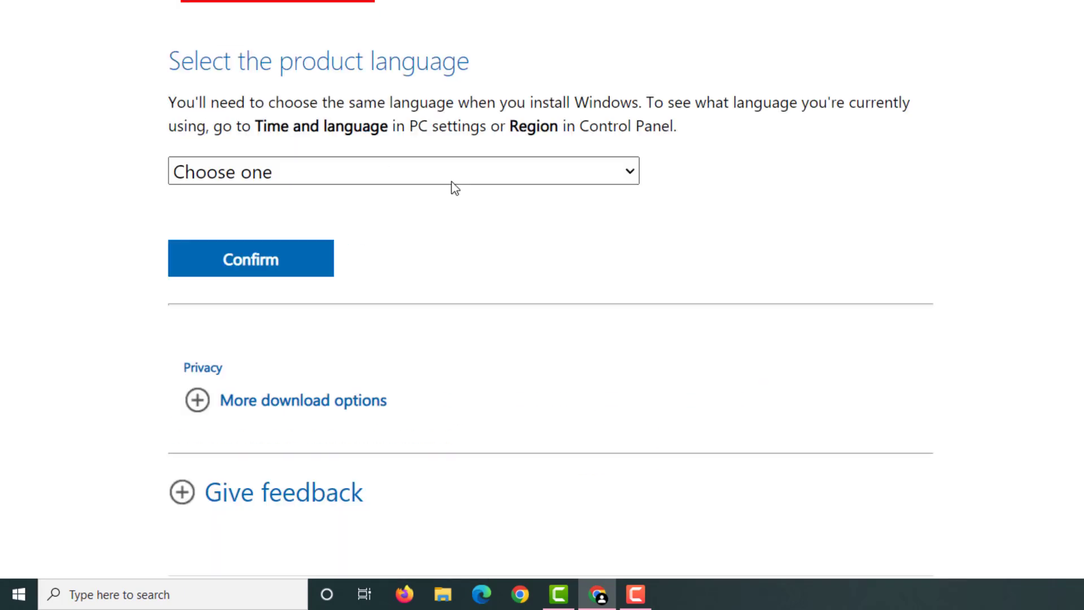
left_click(450, 177)
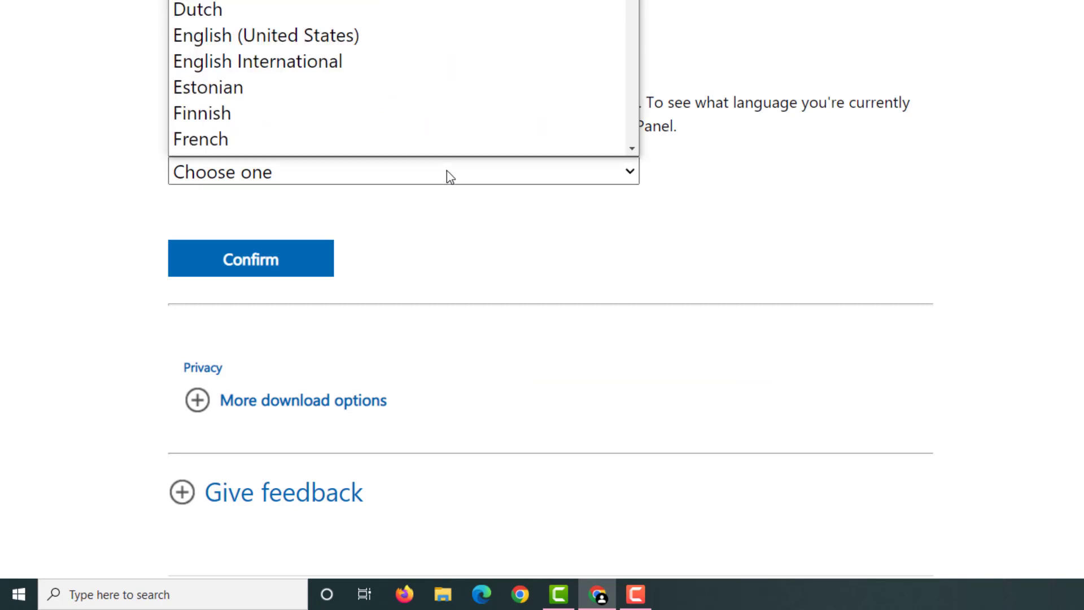
scroll(438, 54, "down", 1)
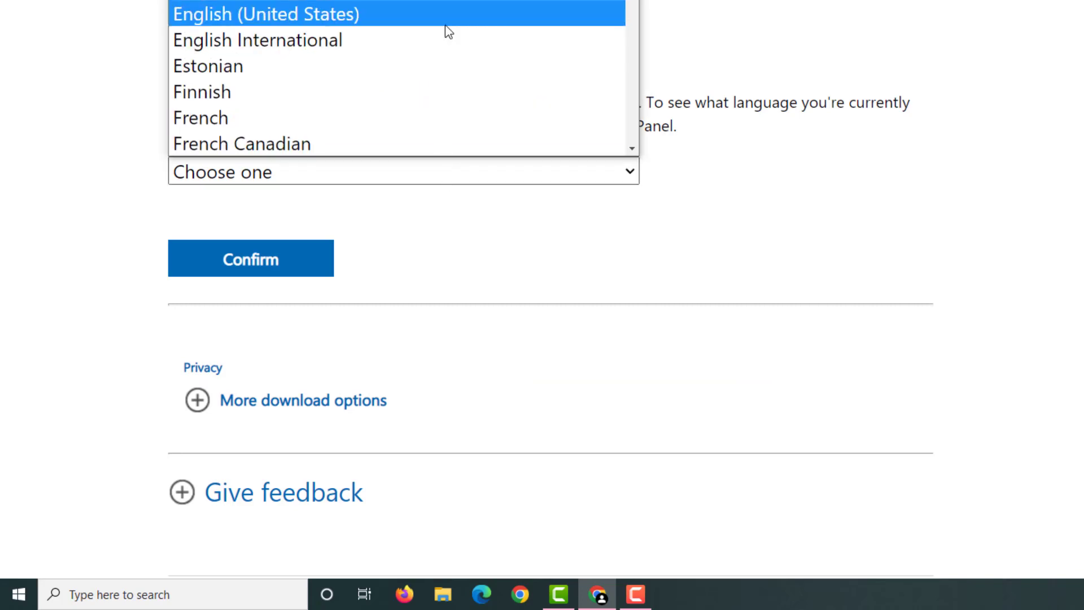
left_click(445, 17)
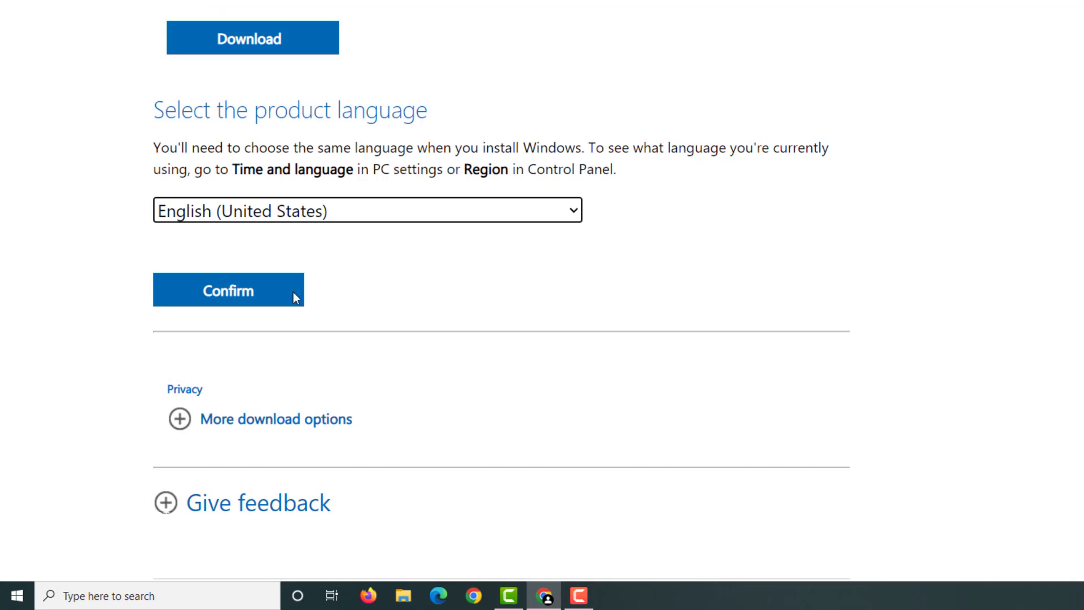
left_click(232, 293)
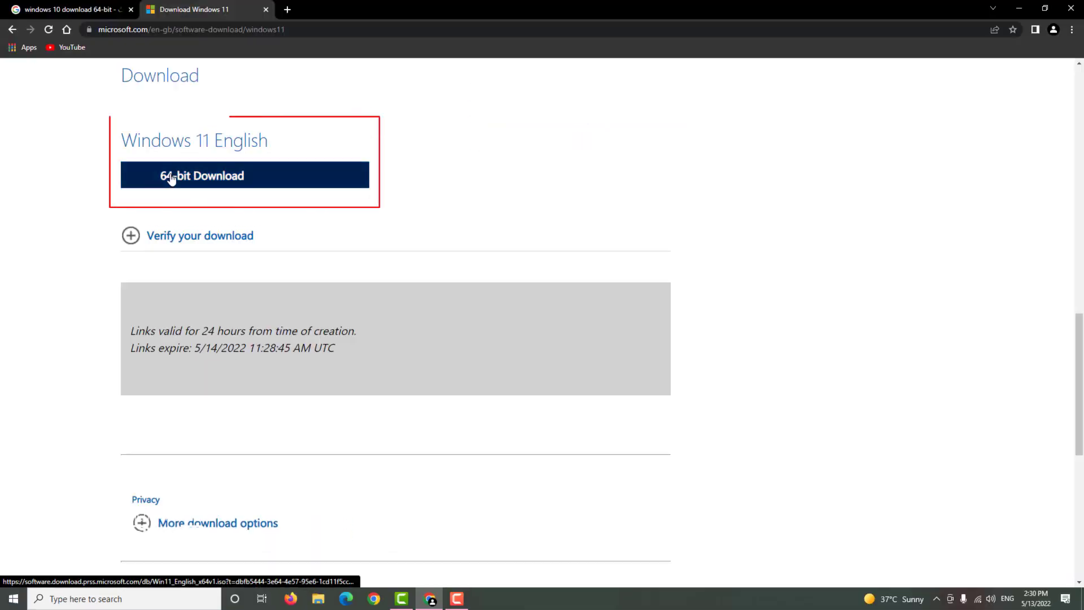
left_click(171, 179)
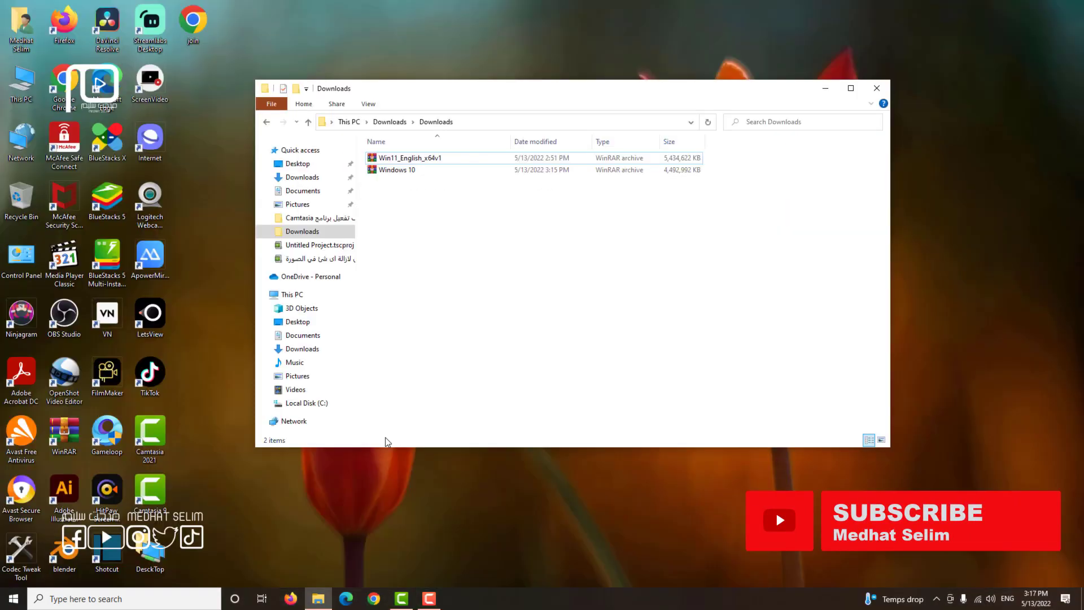
Step: Extract the Windows 10 ISO archive into its own Windows 10 folder
left_click(414, 171)
right_click(415, 170)
mouse_move(403, 207)
left_click(502, 300)
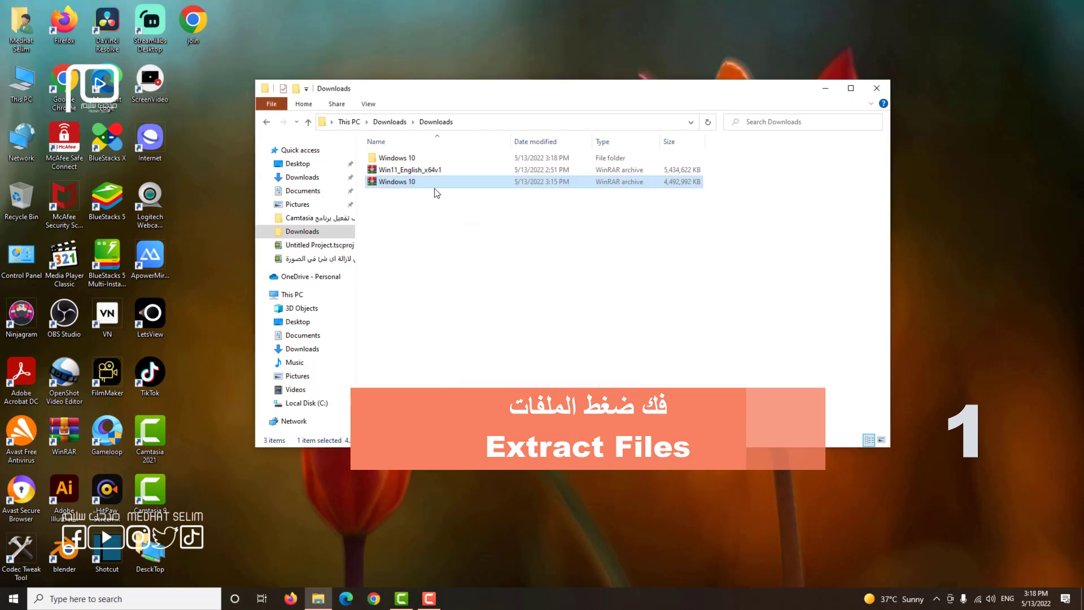
Step: Extract the Win11_English_x64v1 ISO archive into its own folder of the same name
right_click(428, 171)
mouse_move(411, 202)
left_click(500, 299)
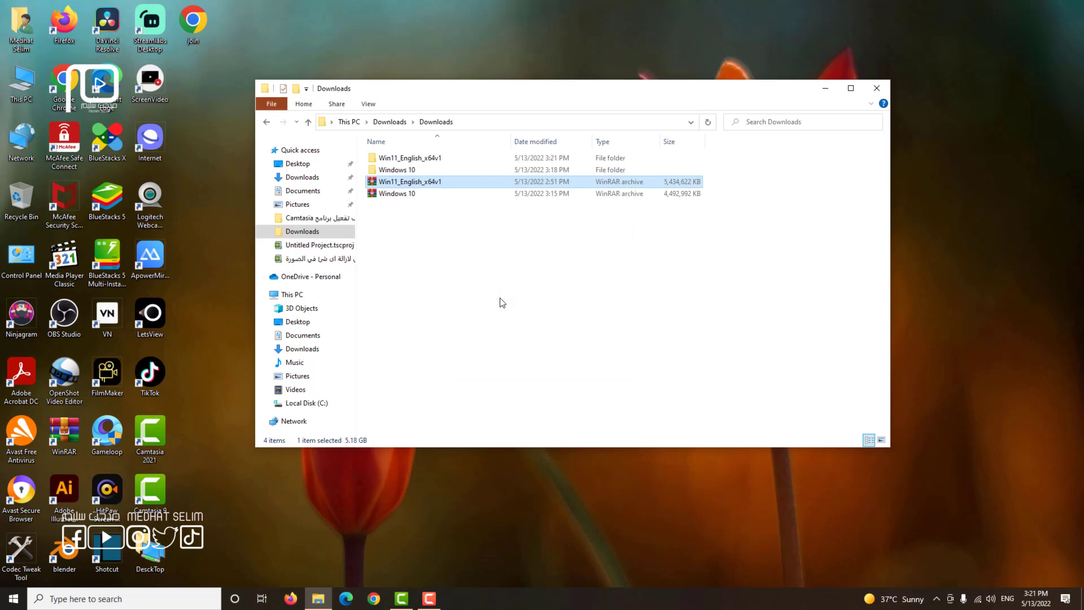
left_click(502, 302)
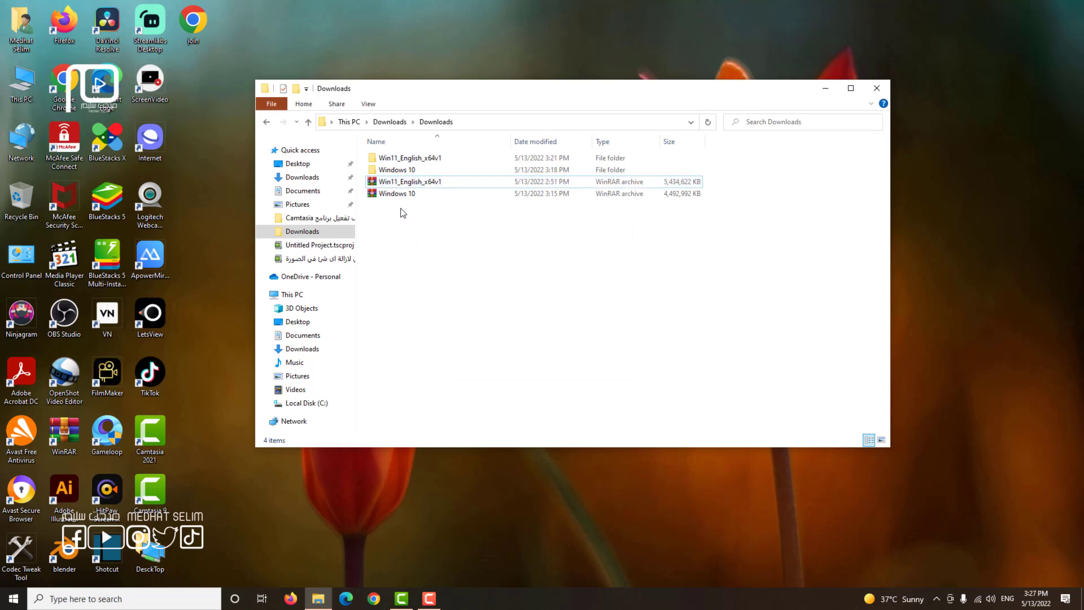
Step: Permanently delete the Win11_English_x64v1 and Windows 10 archives from the Downloads folder, keeping the extracted folders
left_click_drag(397, 214, 431, 182)
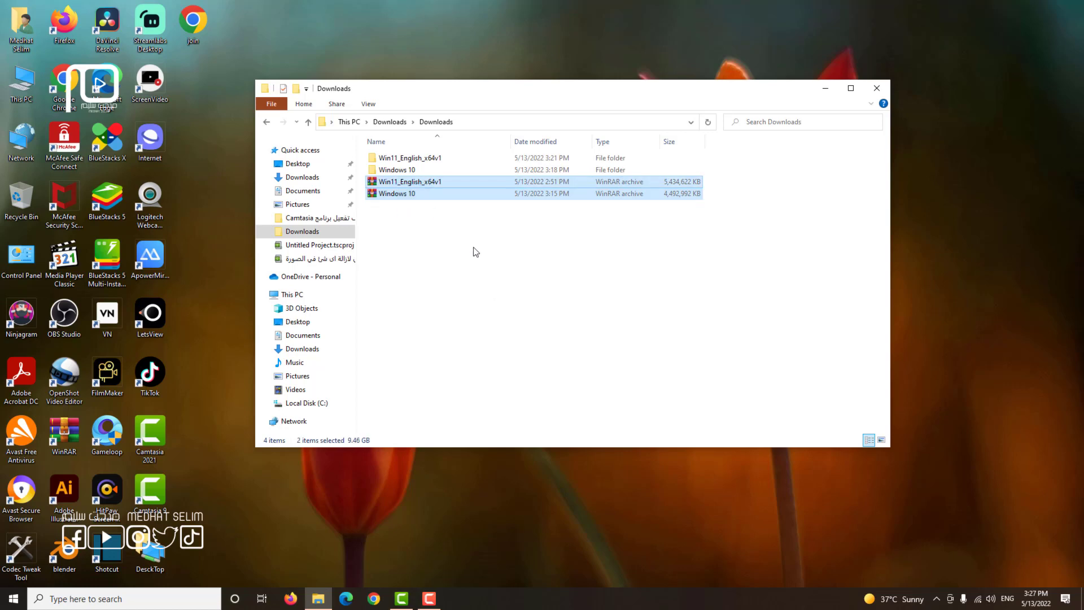
key("shift+Delete")
key("Return")
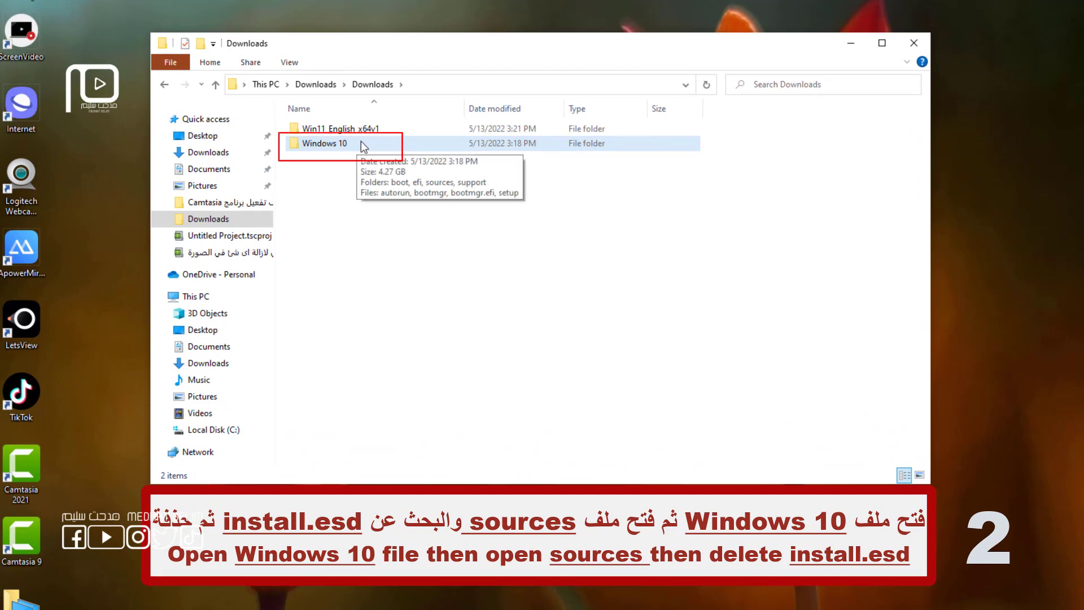
Step: Delete install.esd from the sources folder inside the extracted Windows 10 folder
double_click(362, 146)
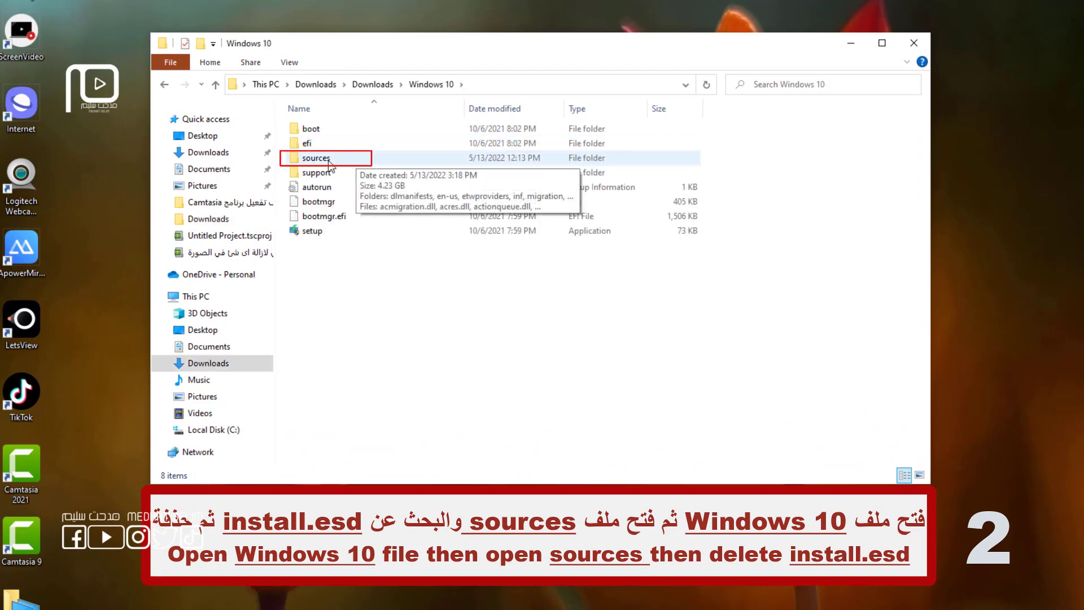
double_click(350, 160)
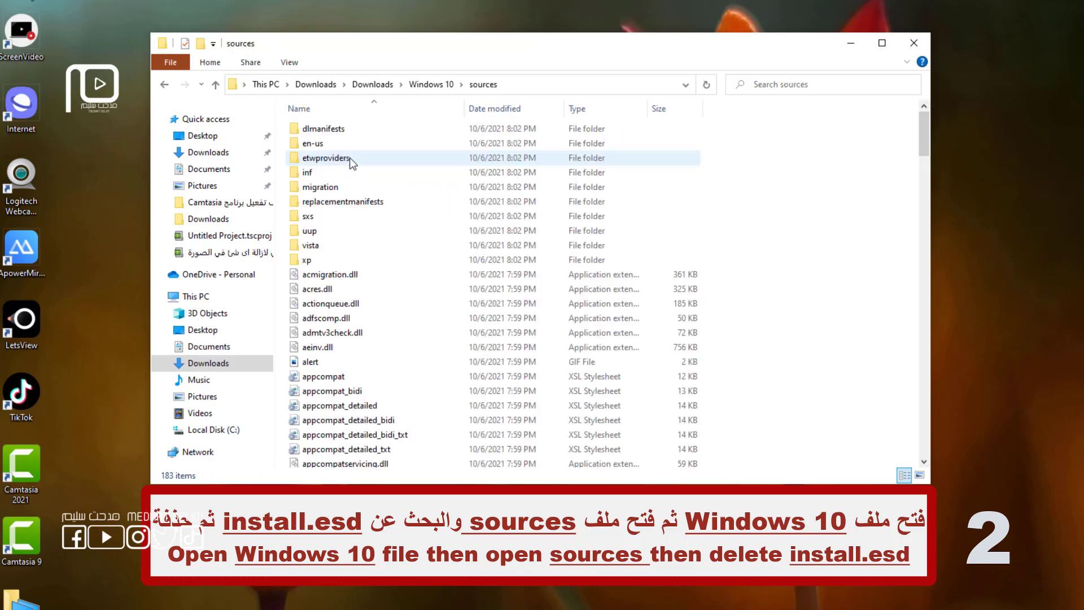
scroll(399, 308, "down", 2)
scroll(397, 309, "down", 9)
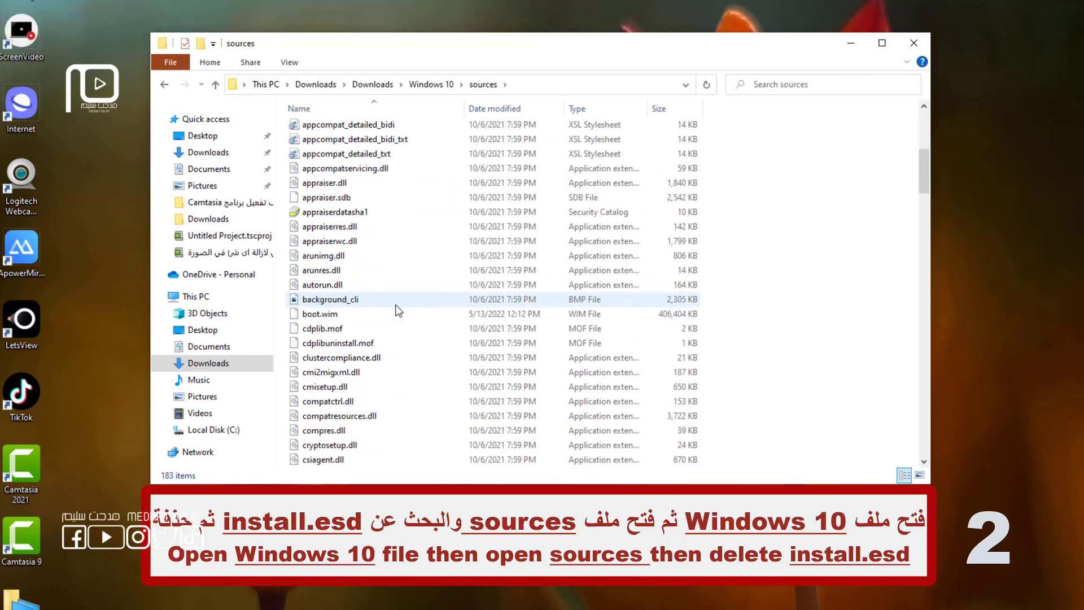
scroll(398, 310, "down", 6)
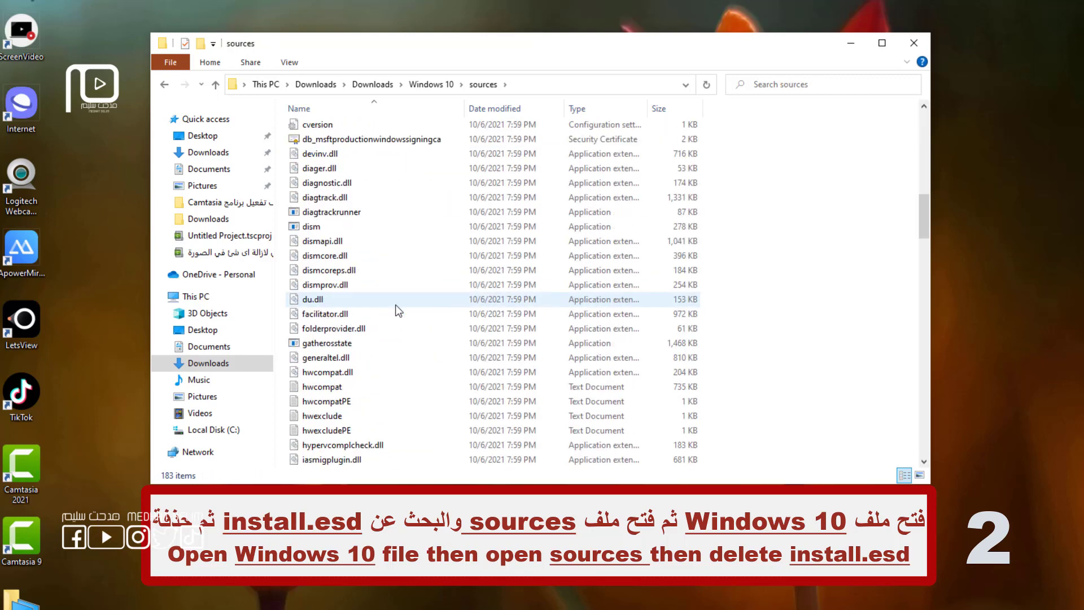
scroll(399, 309, "down", 1)
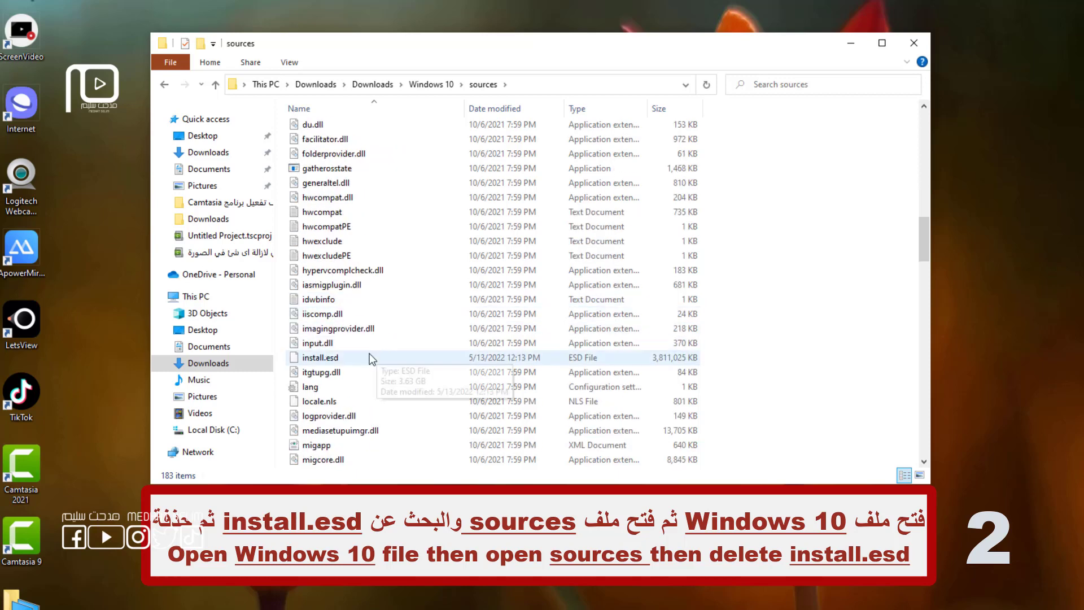
scroll(360, 360, "down", 1)
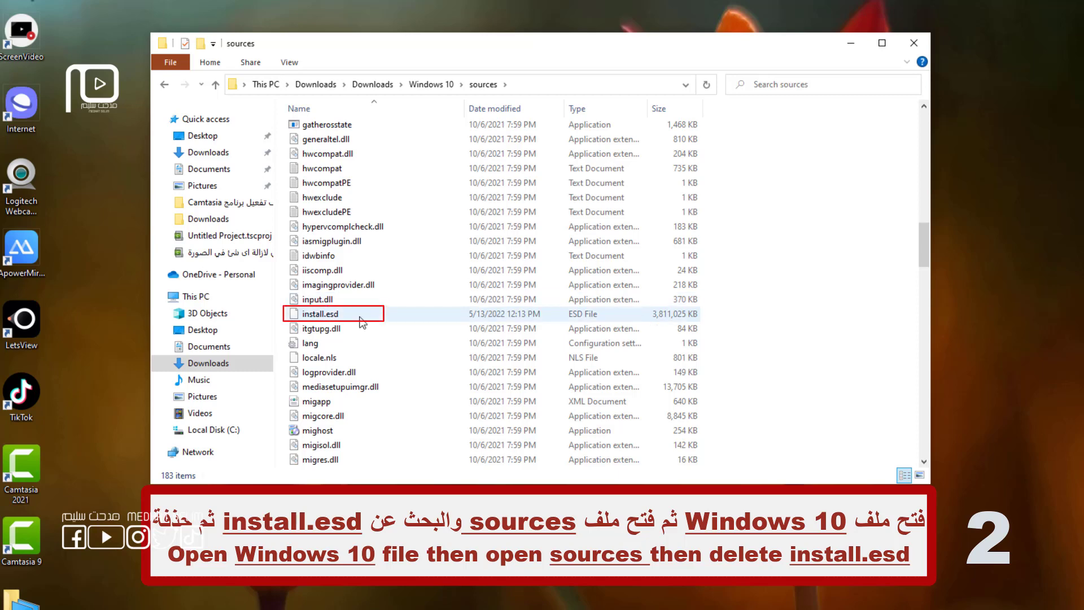
left_click(361, 314)
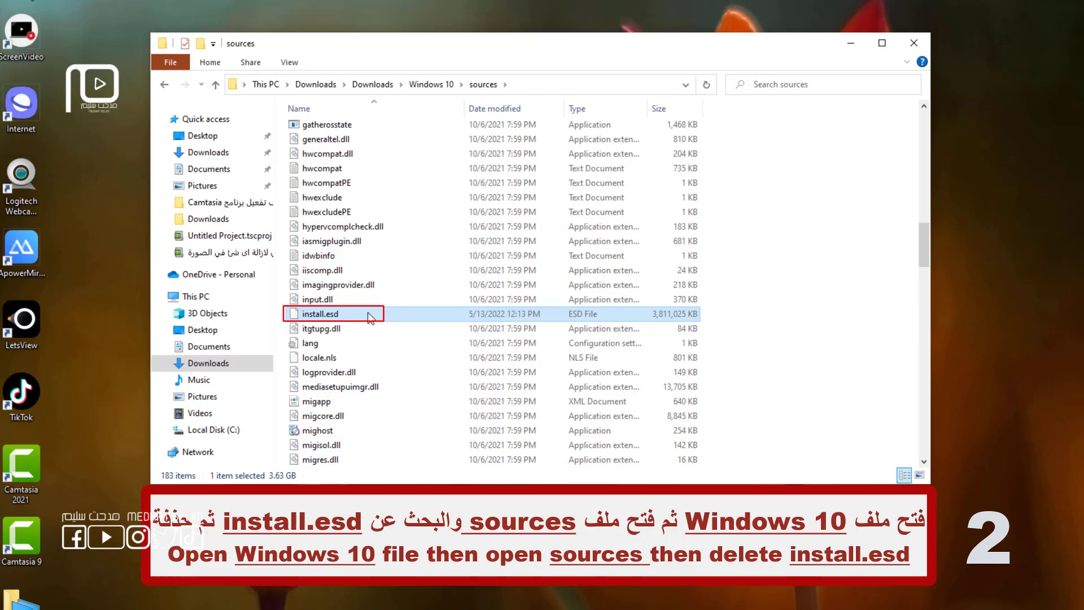
right_click(370, 316)
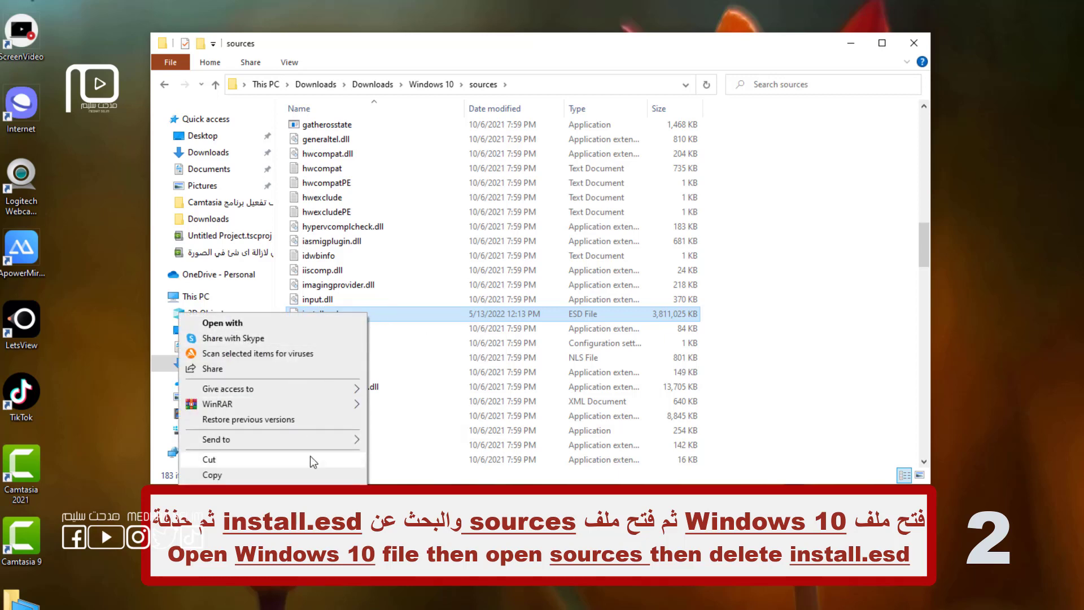
key("Delete")
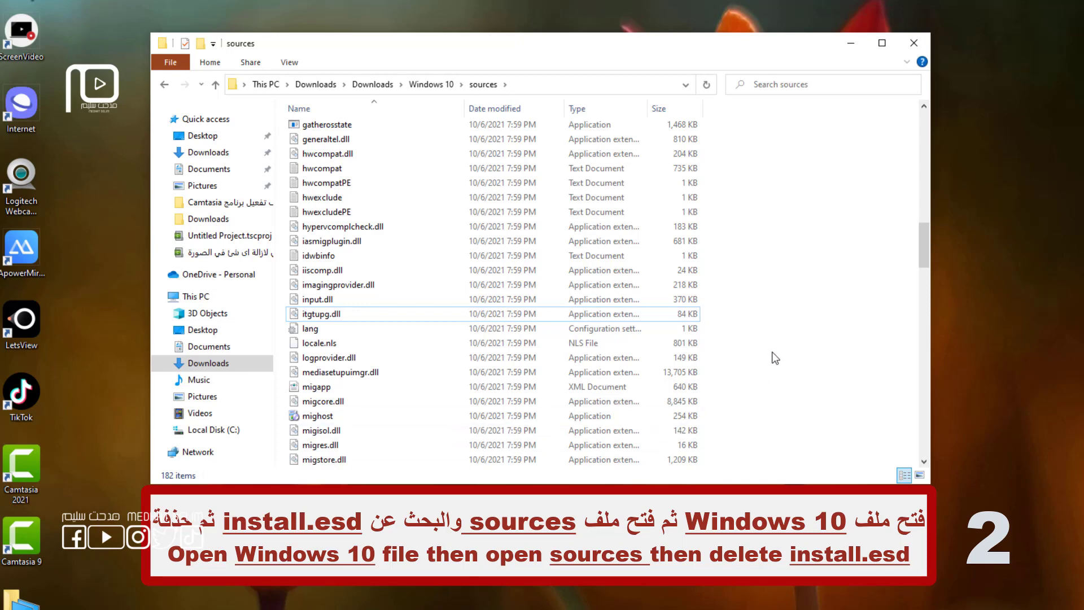
Step: Copy install.wim from the sources folder inside the Win11_English_x64v1 folder
left_click(166, 84)
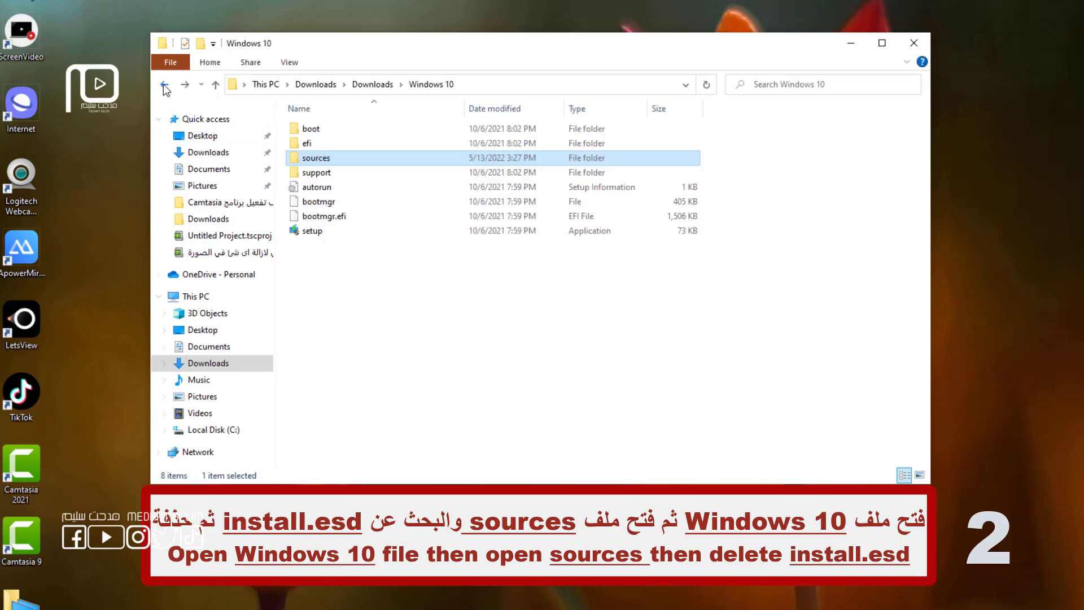
left_click(164, 85)
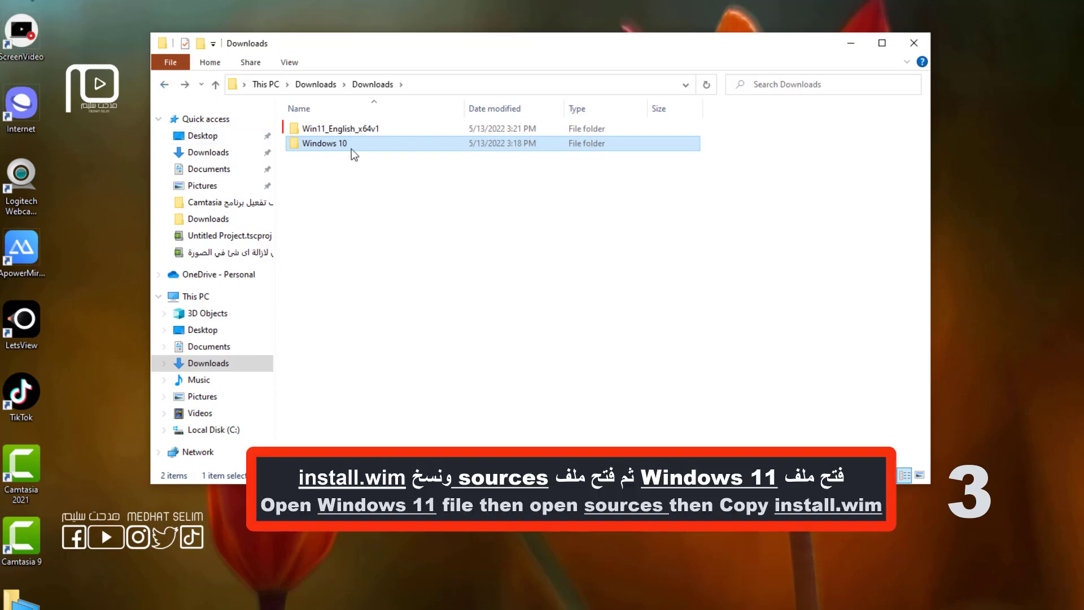
double_click(362, 130)
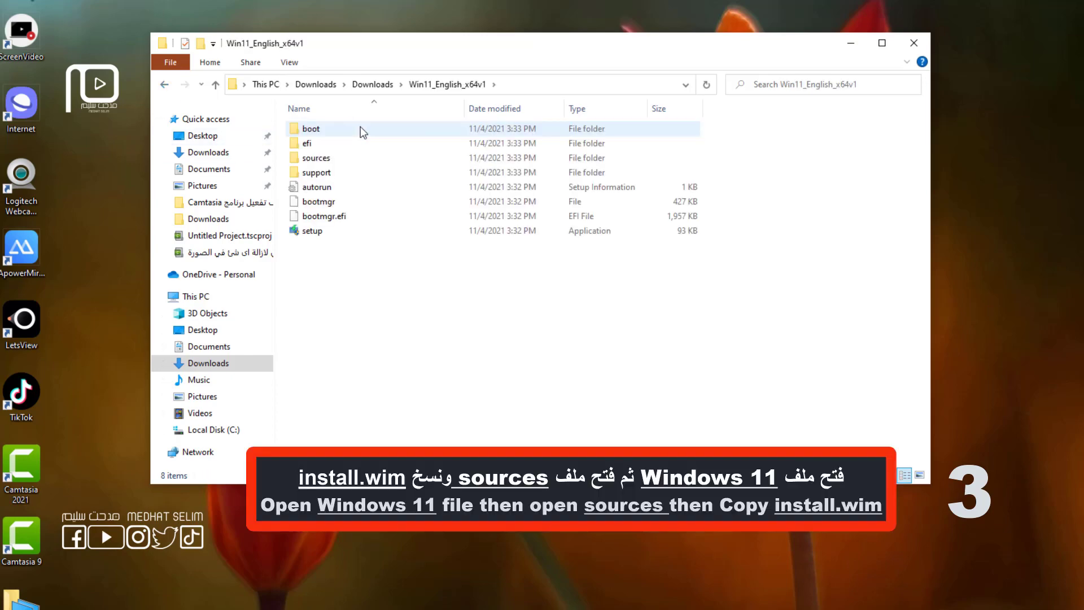
double_click(354, 160)
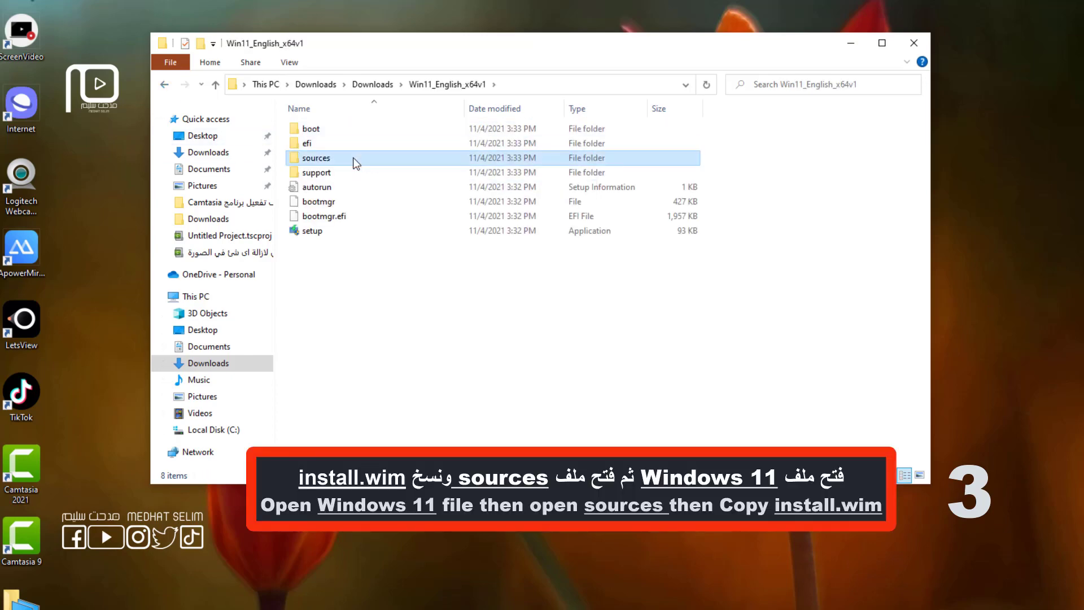
scroll(370, 319, "down", 7)
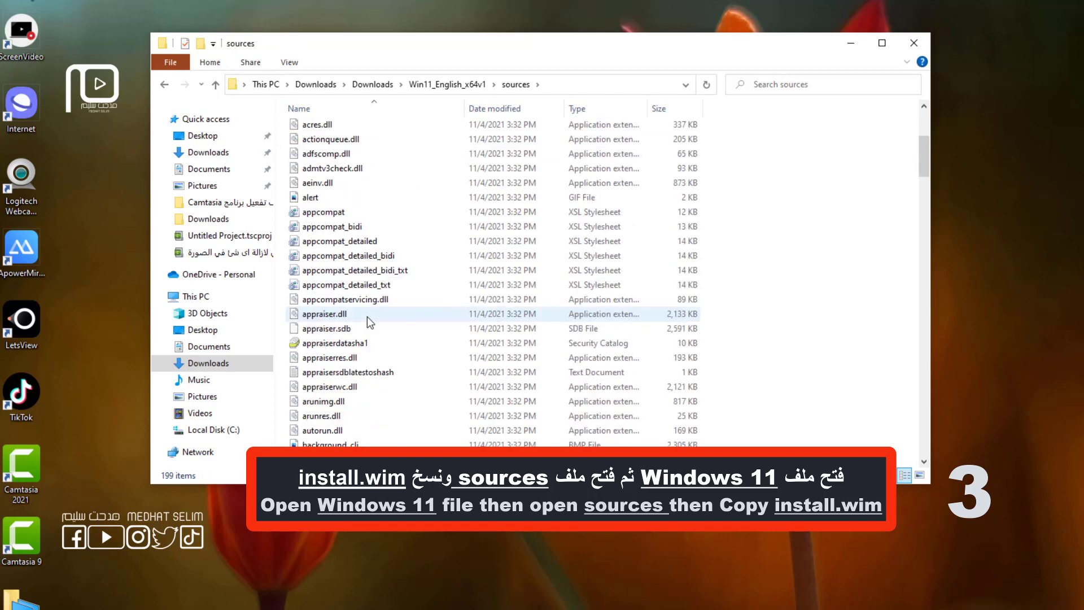
scroll(370, 321, "down", 6)
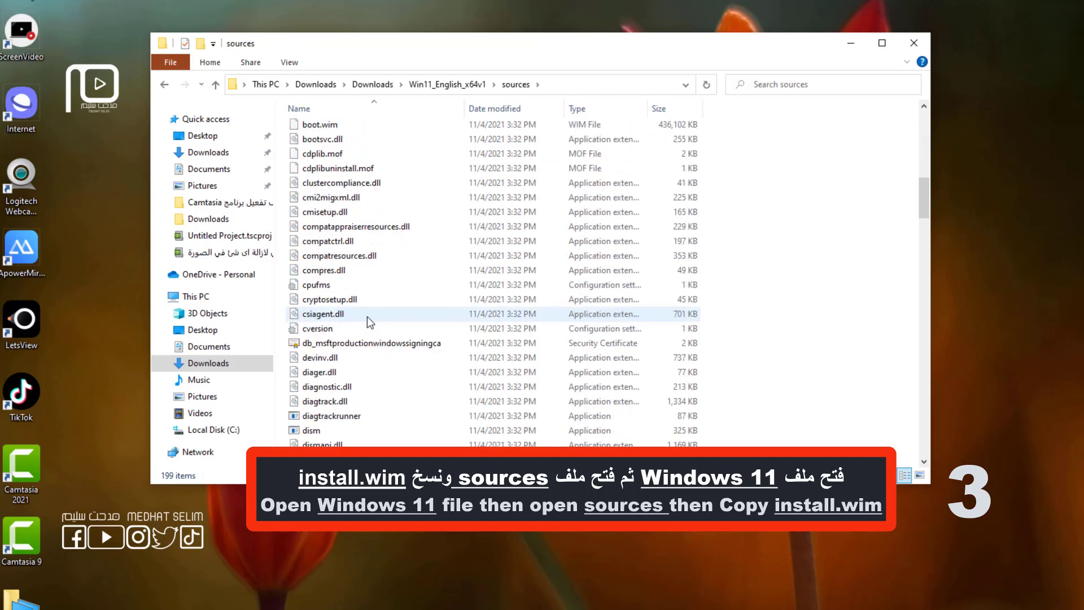
scroll(370, 321, "down", 8)
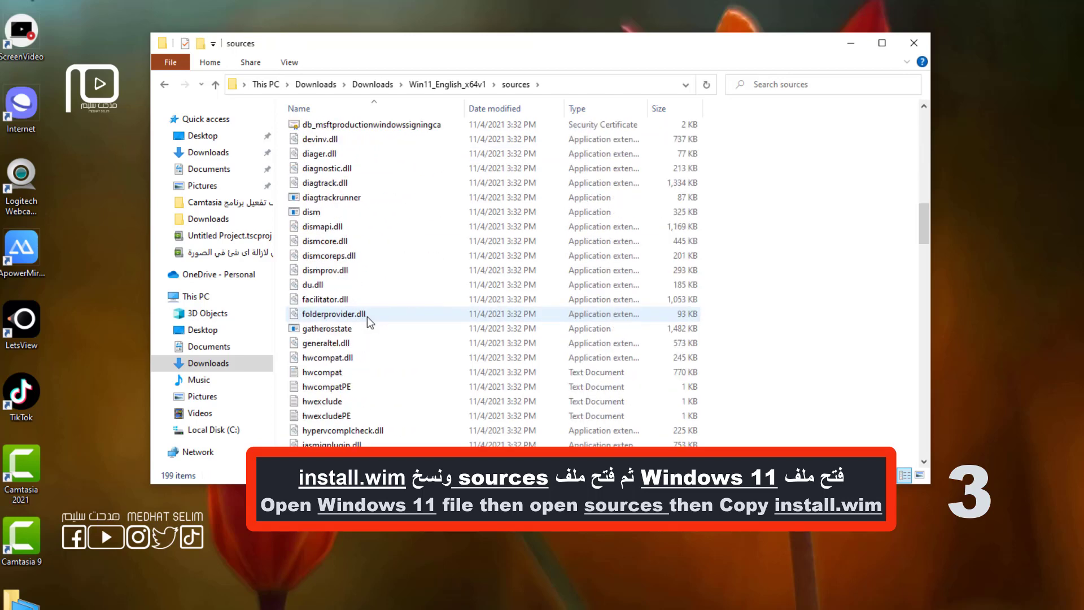
scroll(370, 322, "down", 1)
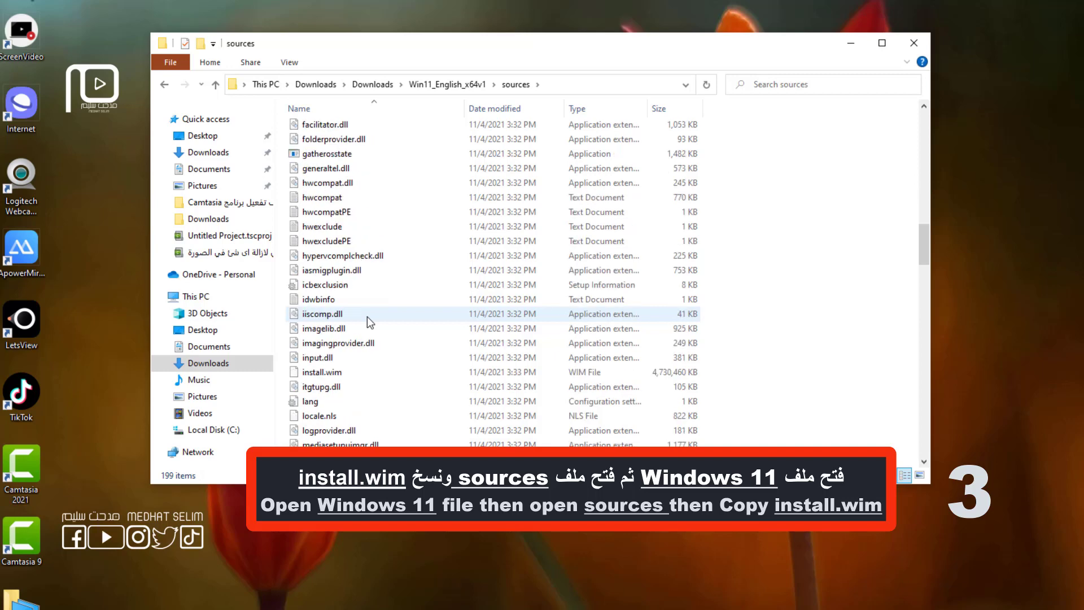
left_click(379, 374)
right_click(381, 375)
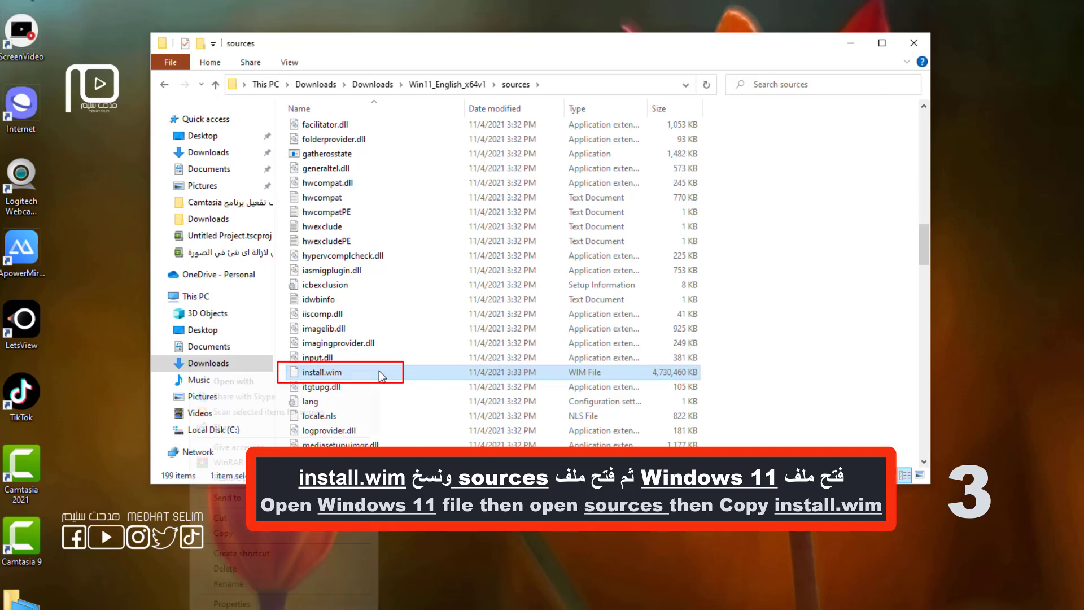
left_click(315, 534)
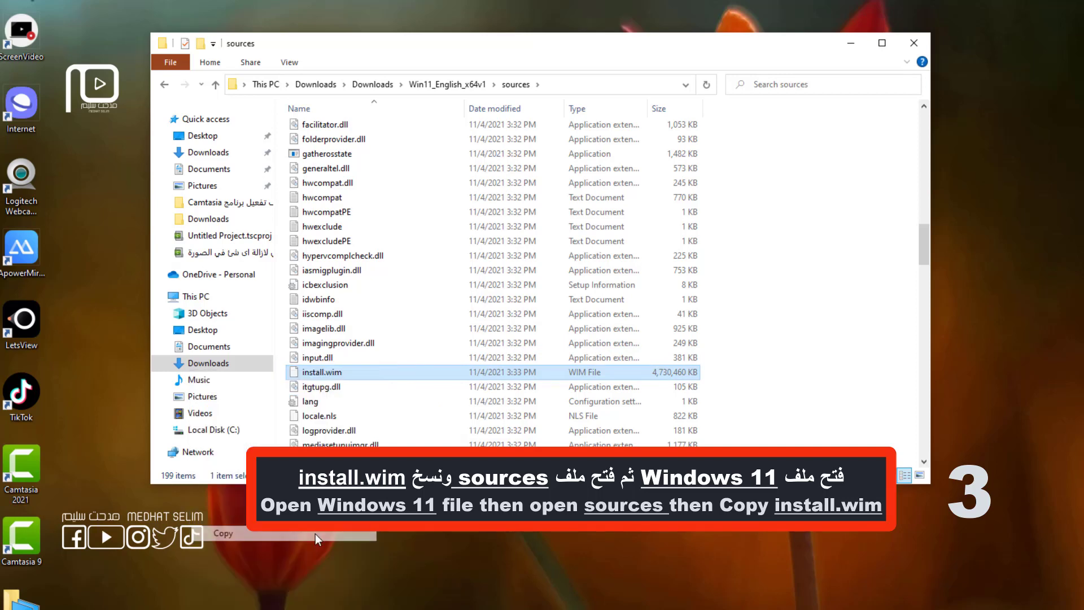
Step: Paste the copied install.wim into the sources folder of the extracted Windows 10 folder
left_click(164, 86)
left_click(164, 86)
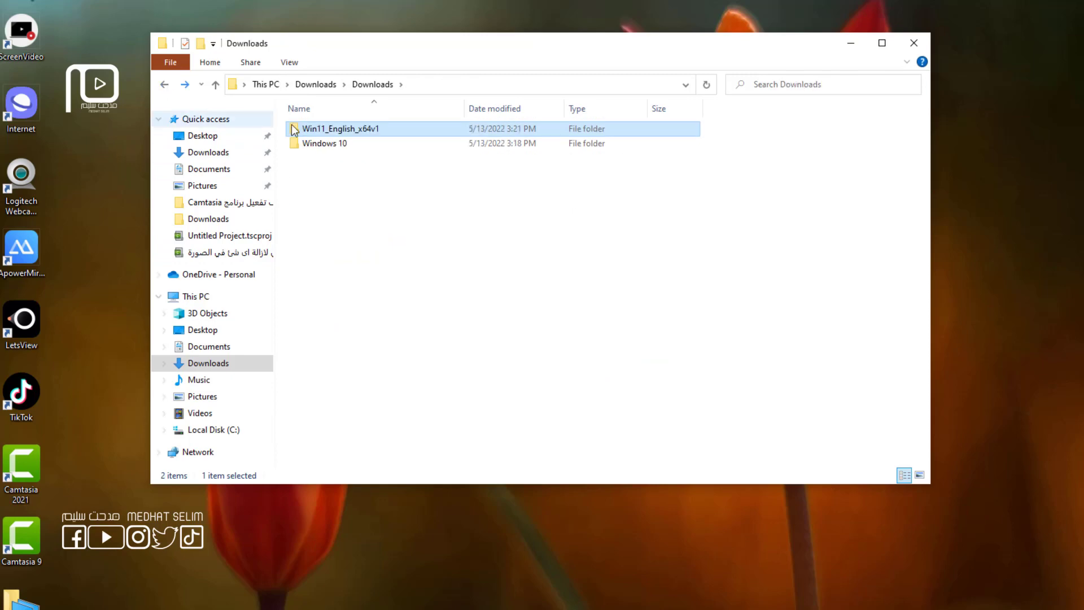
double_click(323, 144)
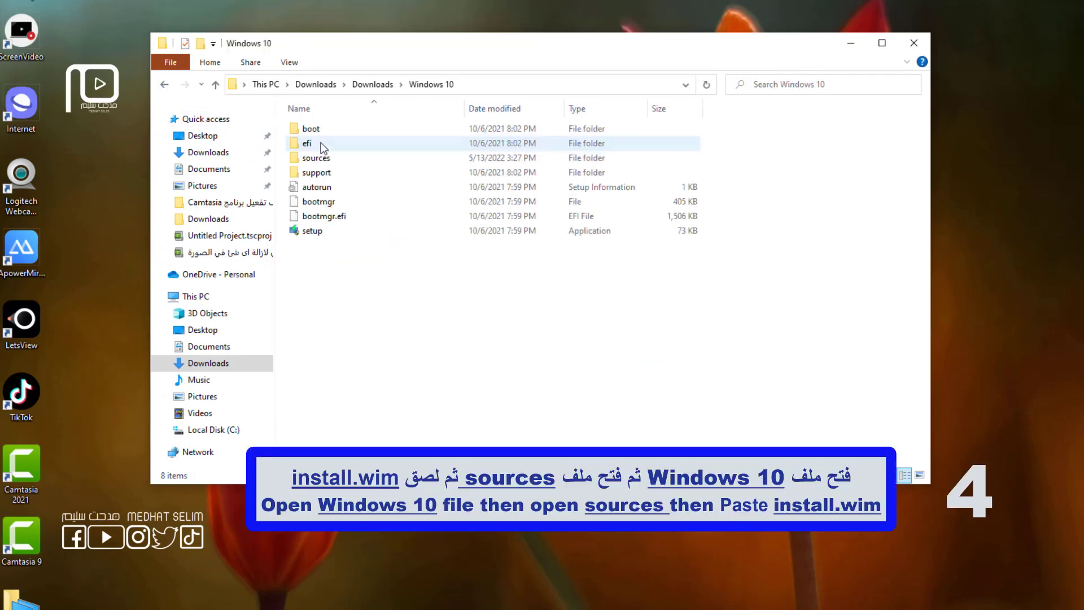
double_click(346, 161)
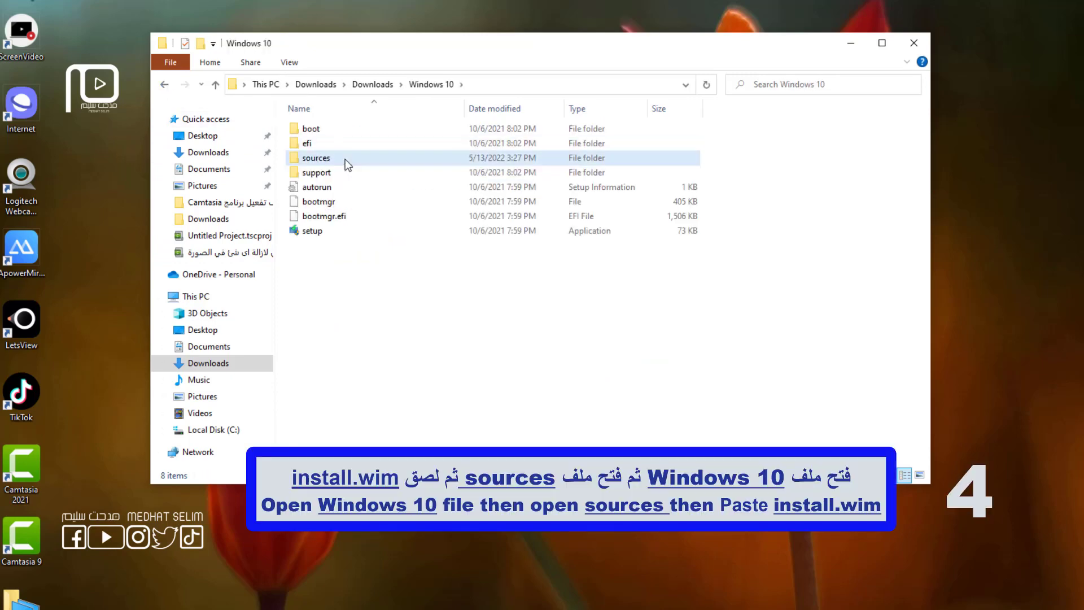
right_click(781, 299)
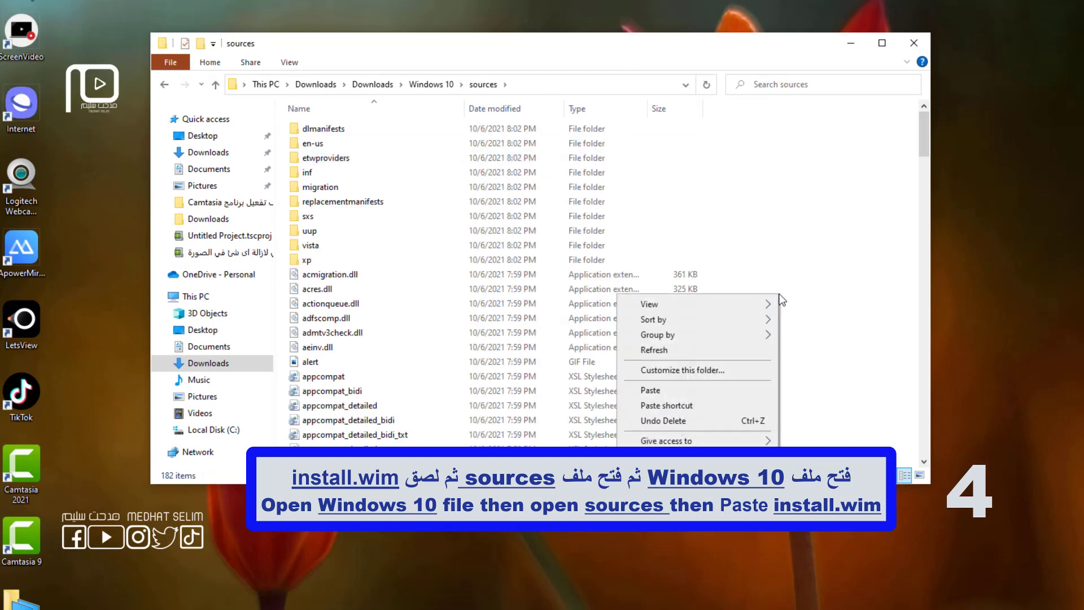
left_click(696, 389)
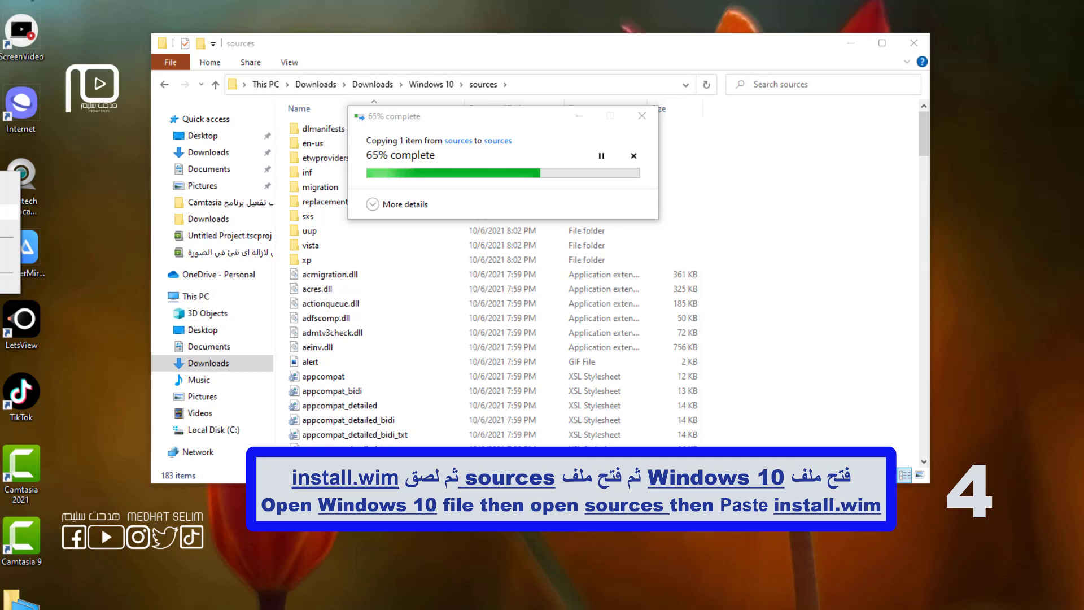
Step: Permanently delete the discarded install.esd file while install.wim is still copying
key("shift+Delete")
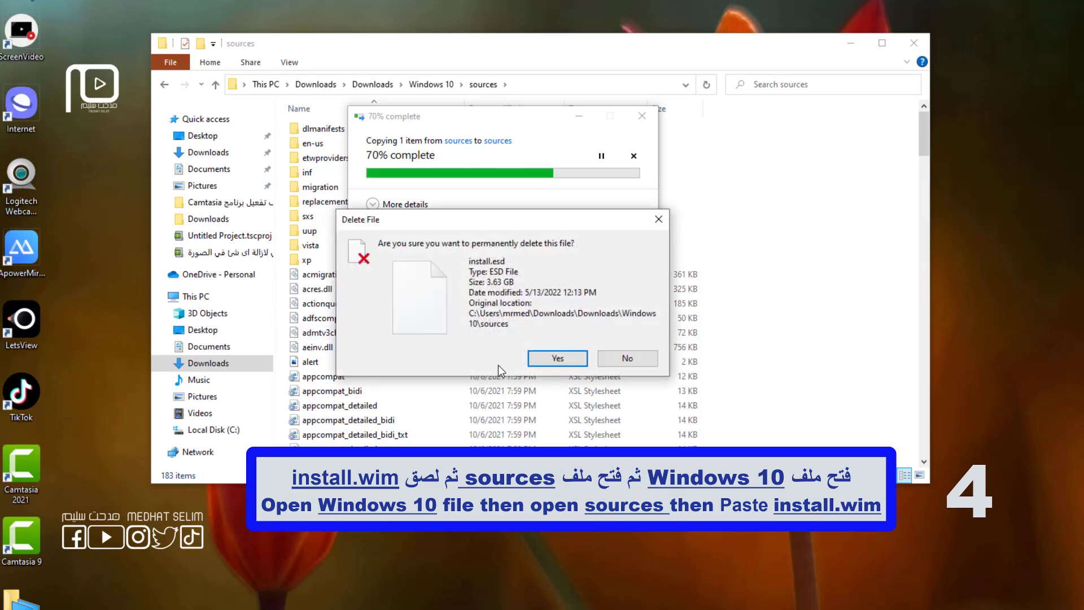
left_click(547, 360)
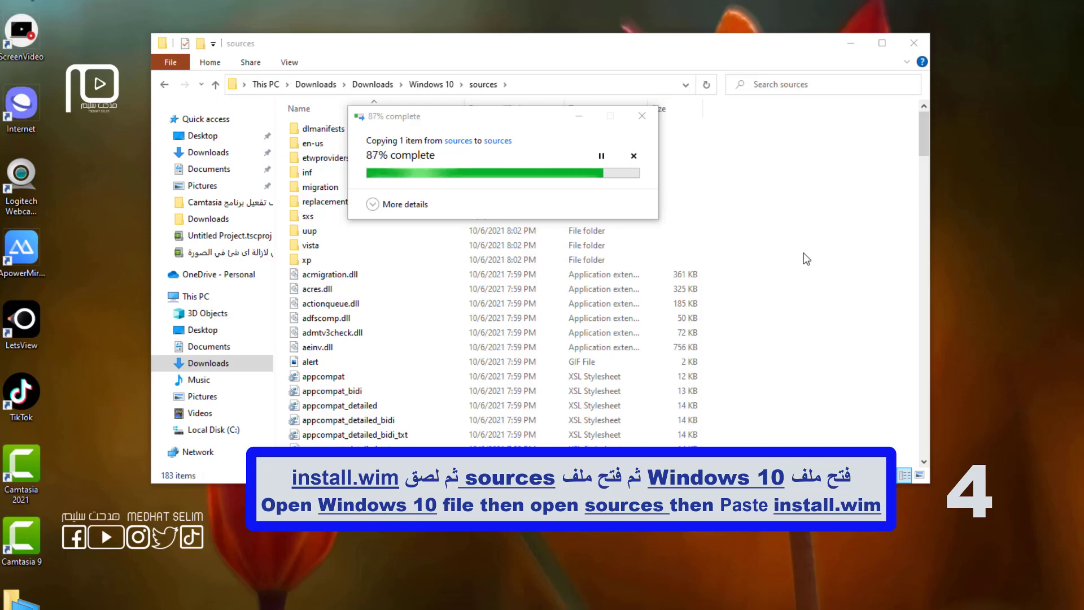
left_click(513, 125)
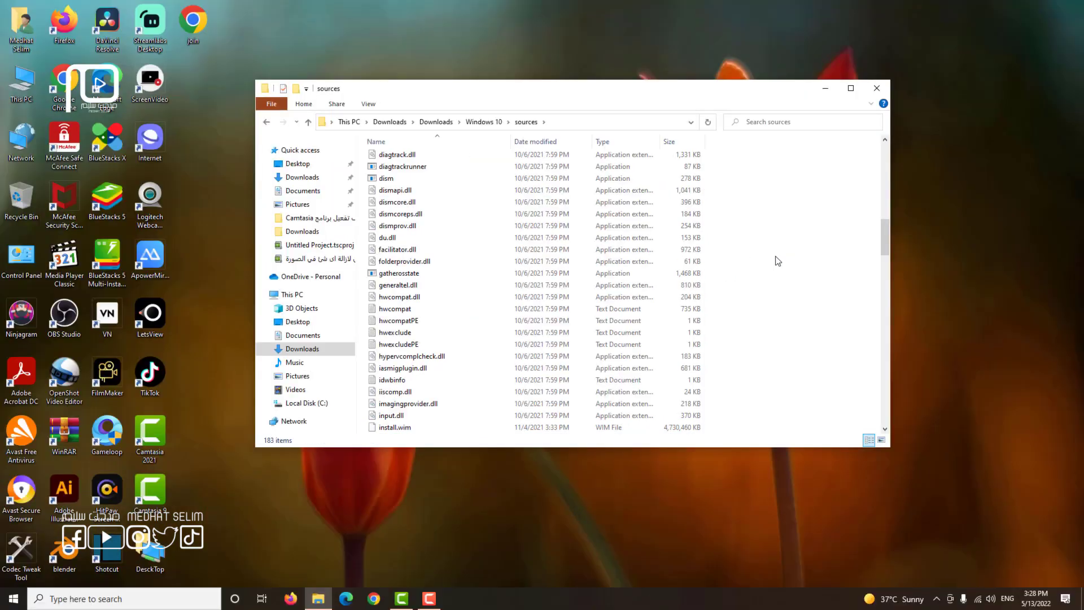
Step: Return to the folder holding both extracted ISOs and permanently delete the Win11_English_x64v1 folder
scroll(792, 268, "up", 5)
scroll(778, 270, "up", 3)
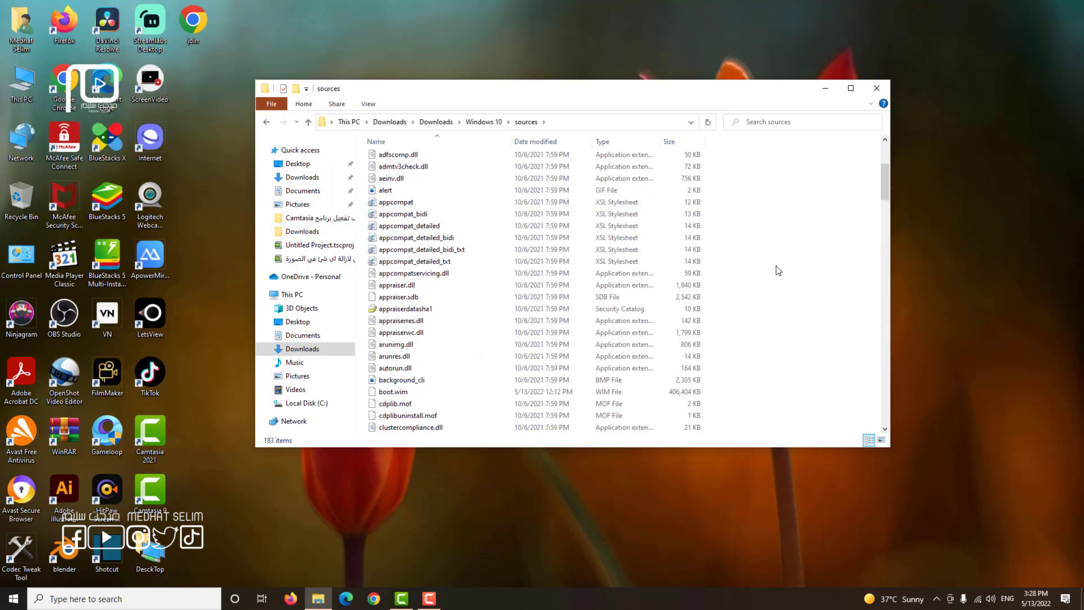
key("BackSpace")
key("BackSpace")
left_click(489, 159)
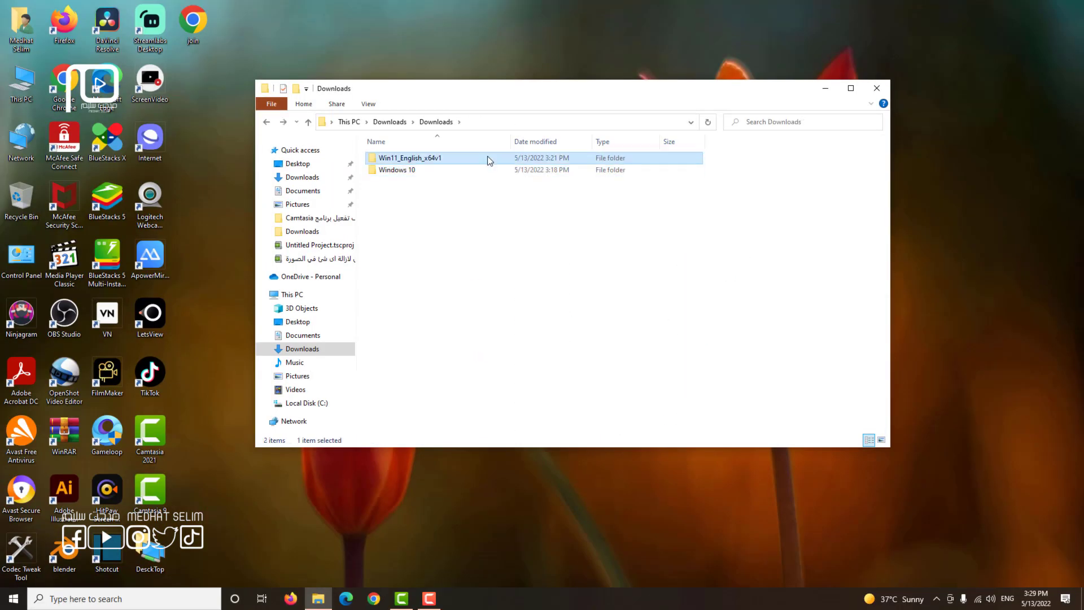
key("shift+Delete")
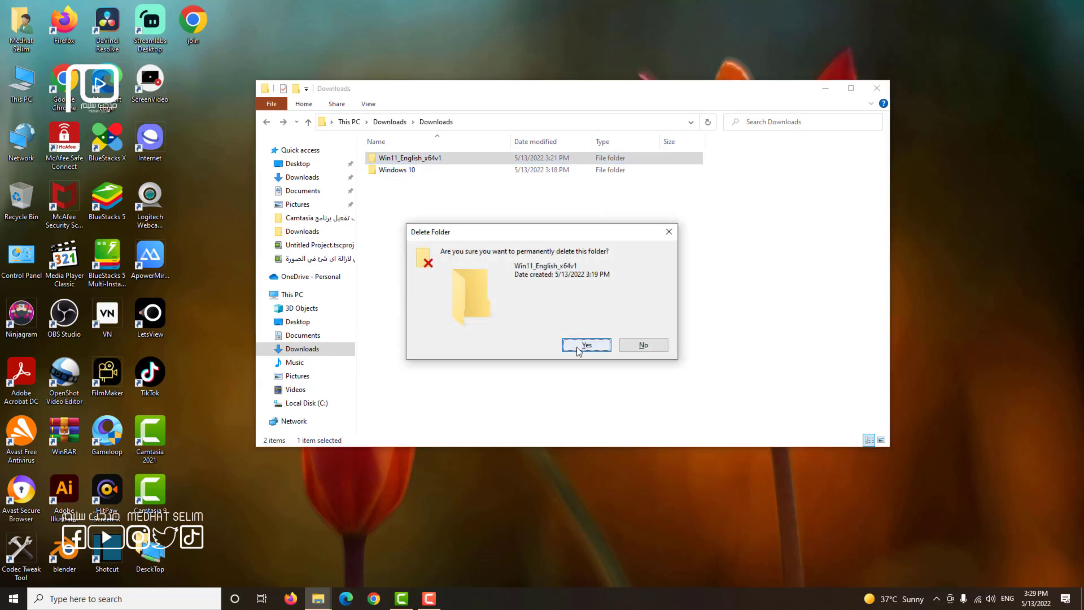
left_click(587, 345)
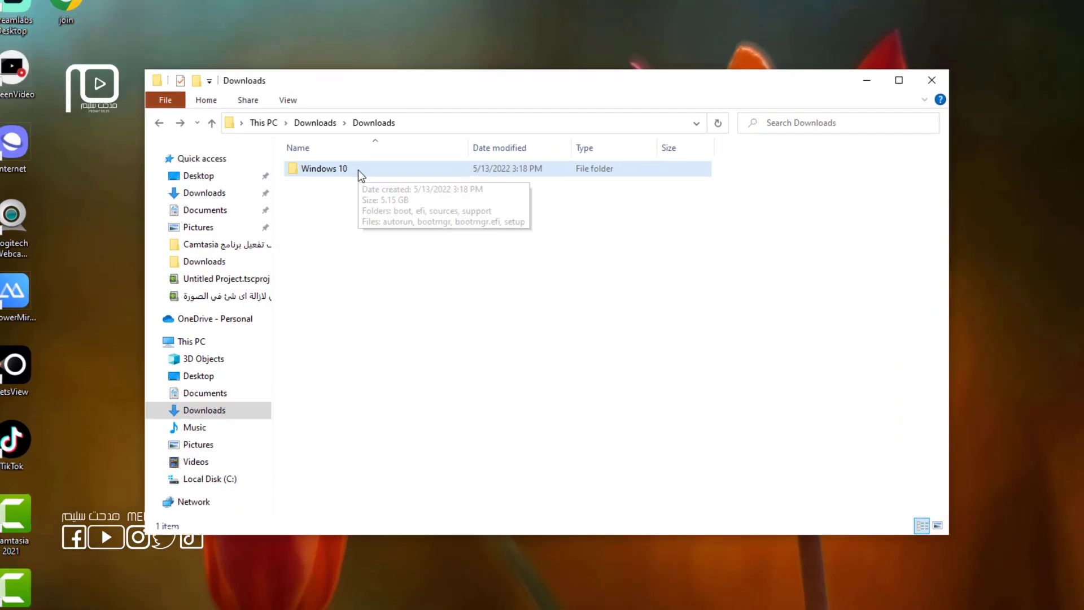
Step: Run setup from the Windows 10 folder and close the folder window while the installer prepares
double_click(356, 169)
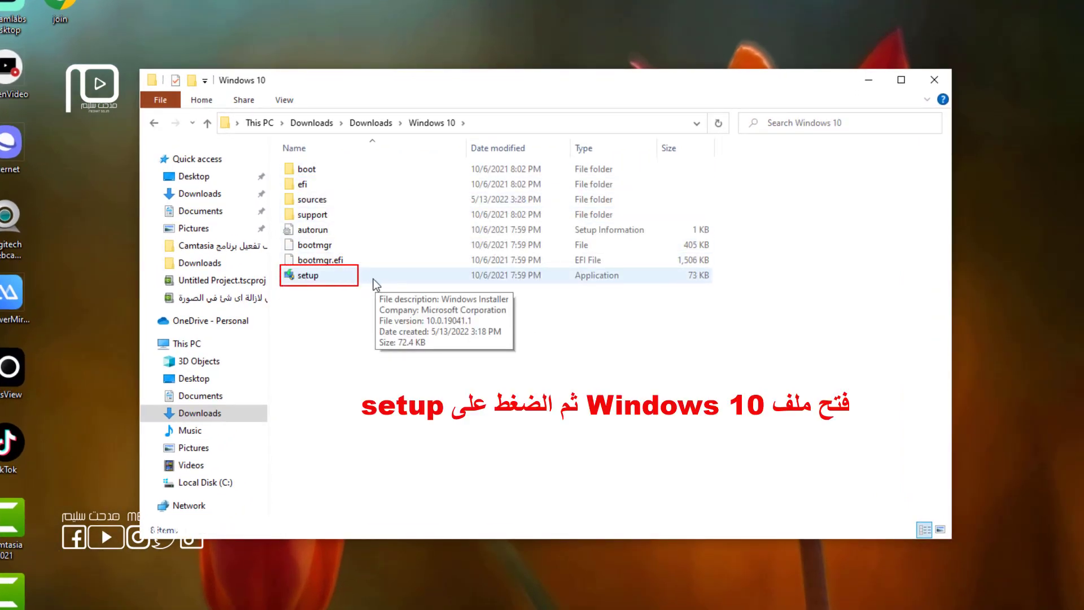
left_click(351, 279)
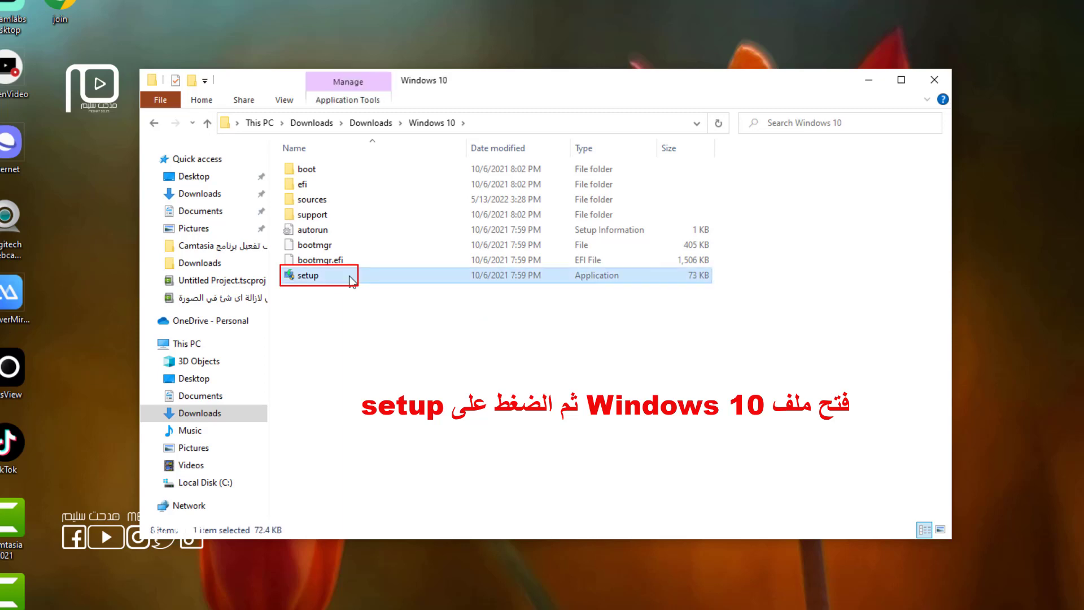
double_click(308, 275)
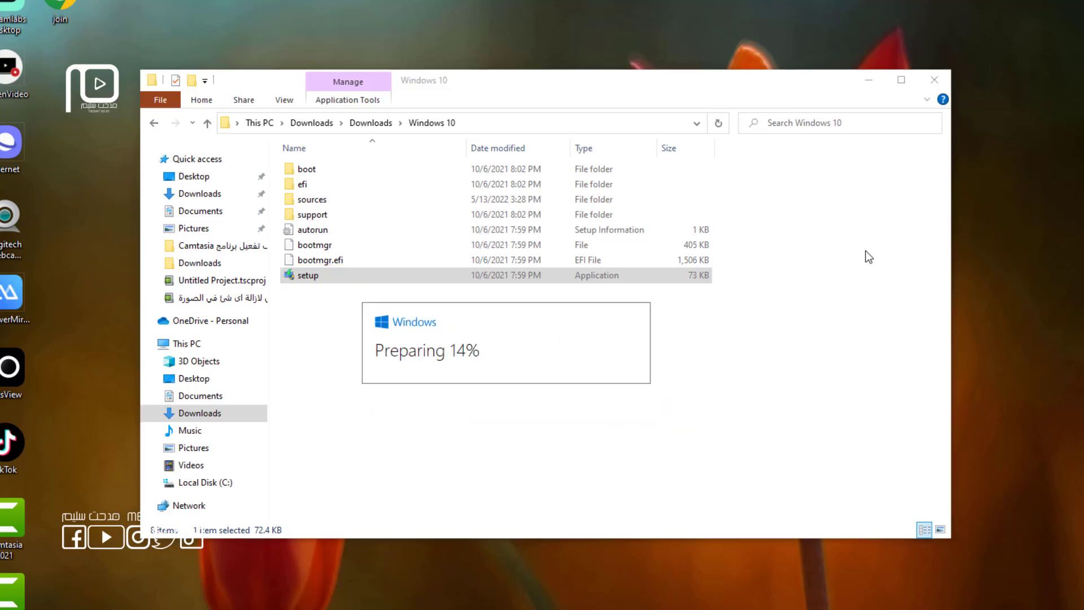
left_click(934, 80)
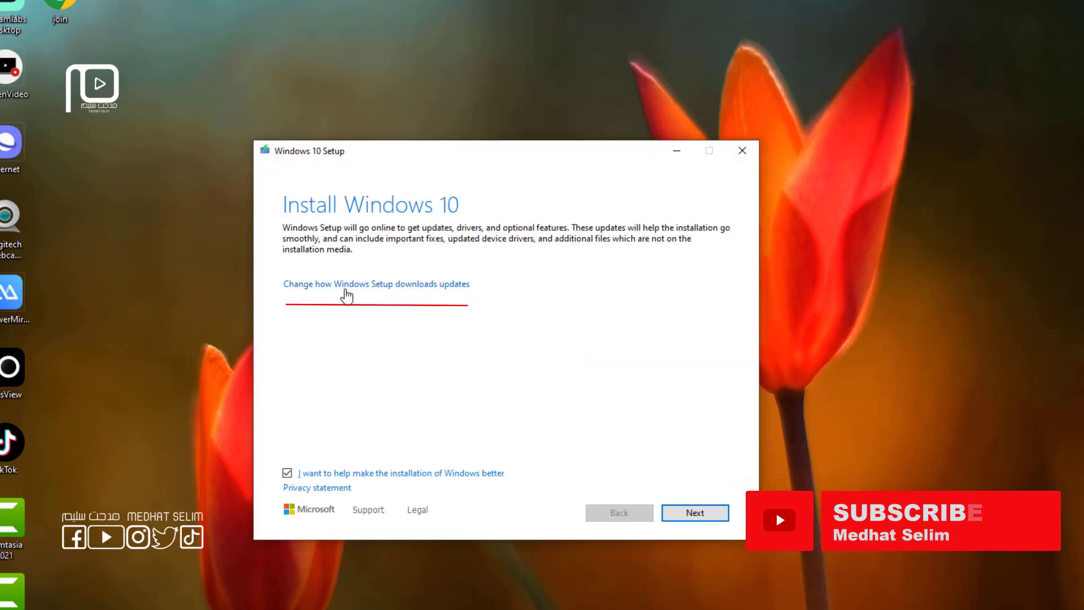
Step: Set Windows Setup's update download option to "Not right now" and accept the license terms
left_click(362, 285)
left_click(286, 310)
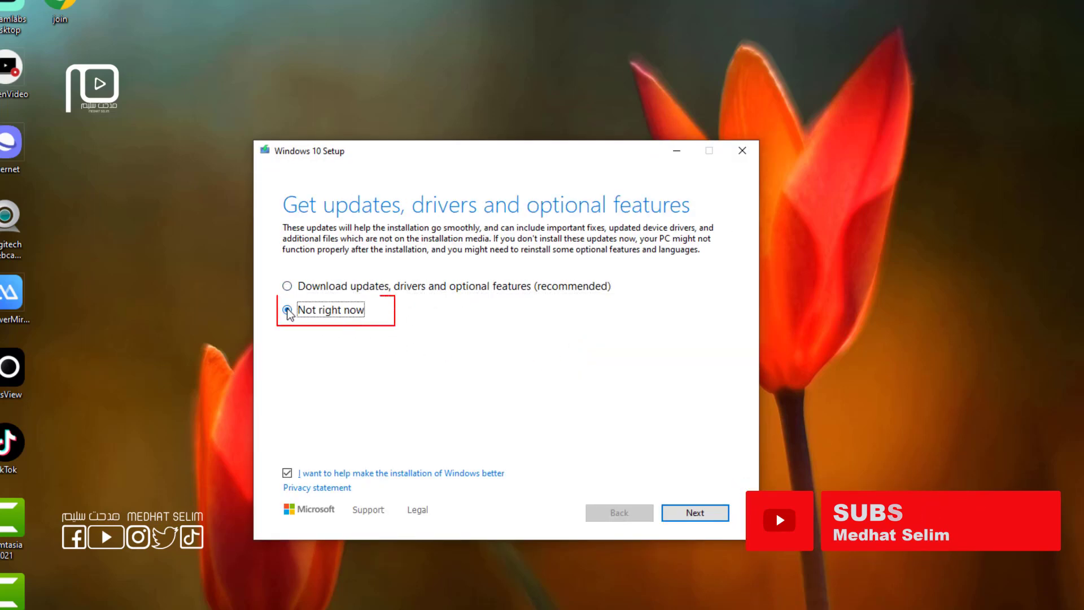
left_click(695, 513)
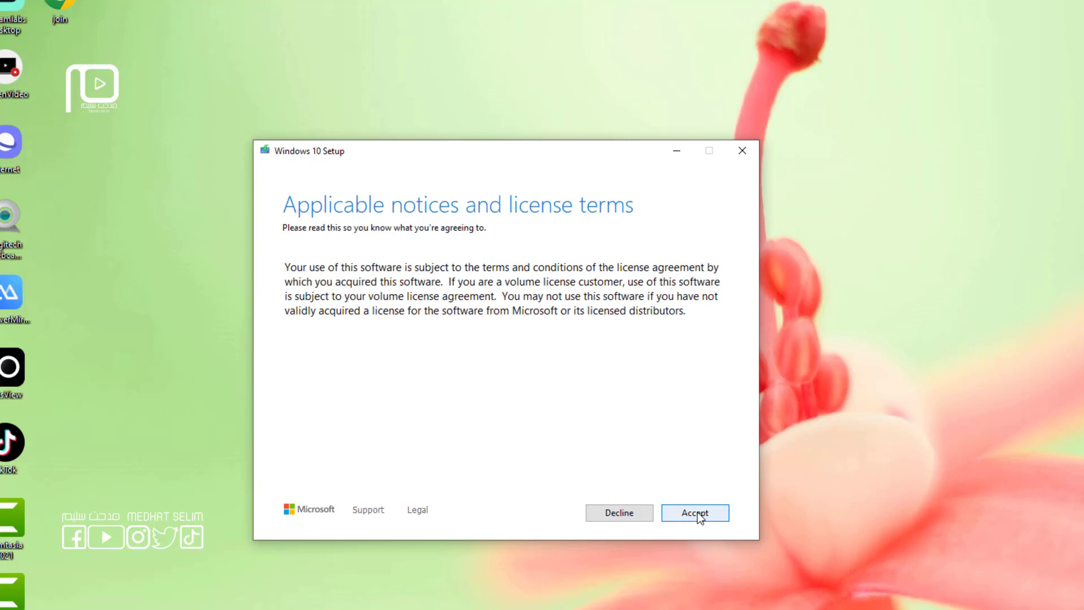
left_click(696, 513)
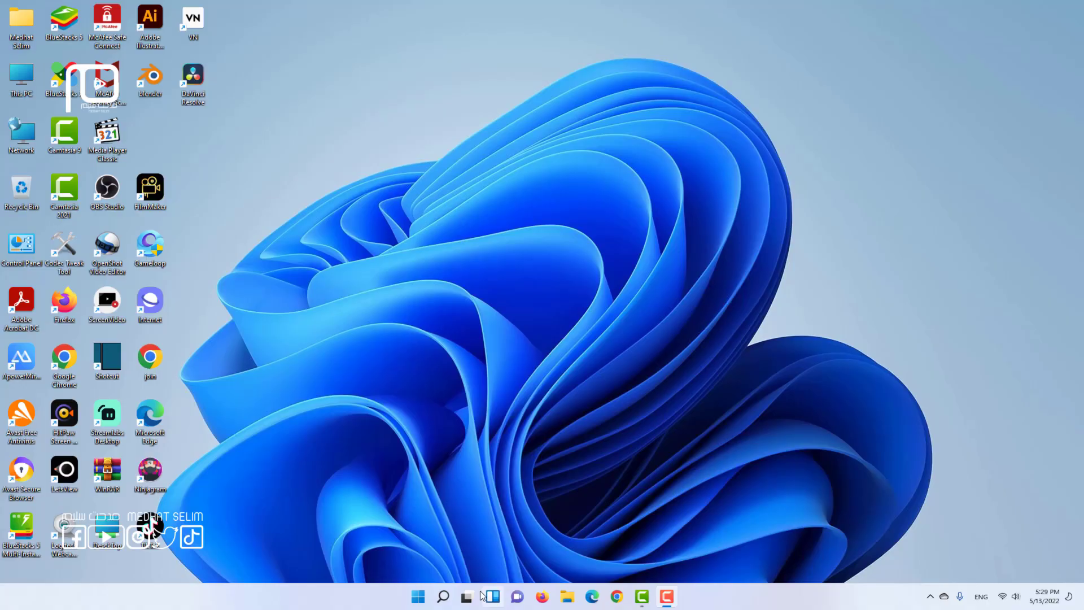
Step: Open the system information in Settings and examine the installed edition under Windows specifications
key("super")
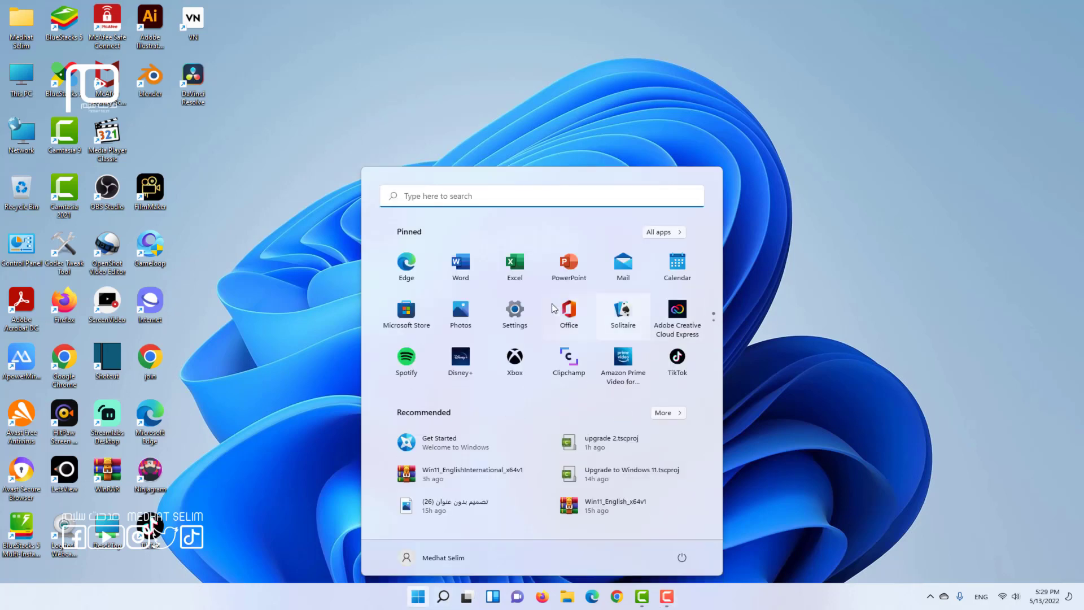
left_click(520, 311)
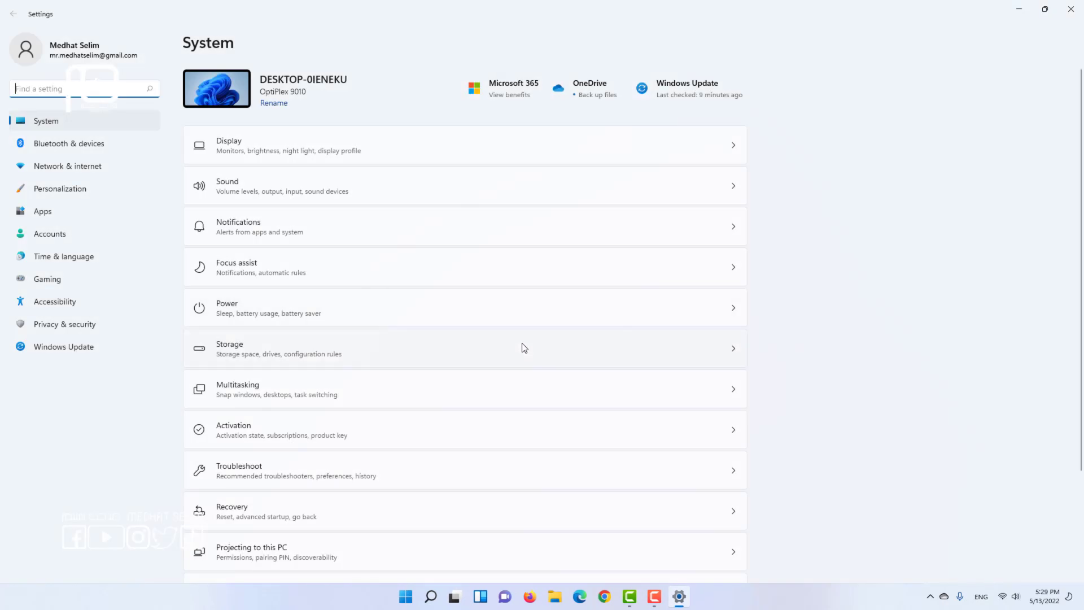
scroll(521, 344, "down", 3)
scroll(524, 353, "up", 2)
scroll(525, 395, "down", 2)
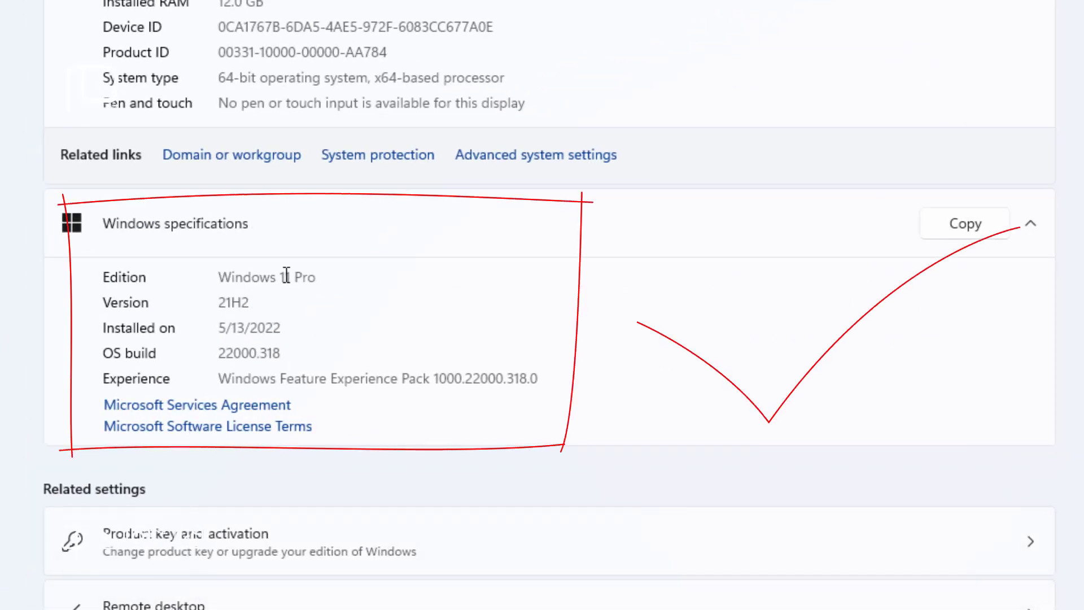
double_click(286, 277)
left_click_drag(326, 275, 207, 279)
left_click(398, 281)
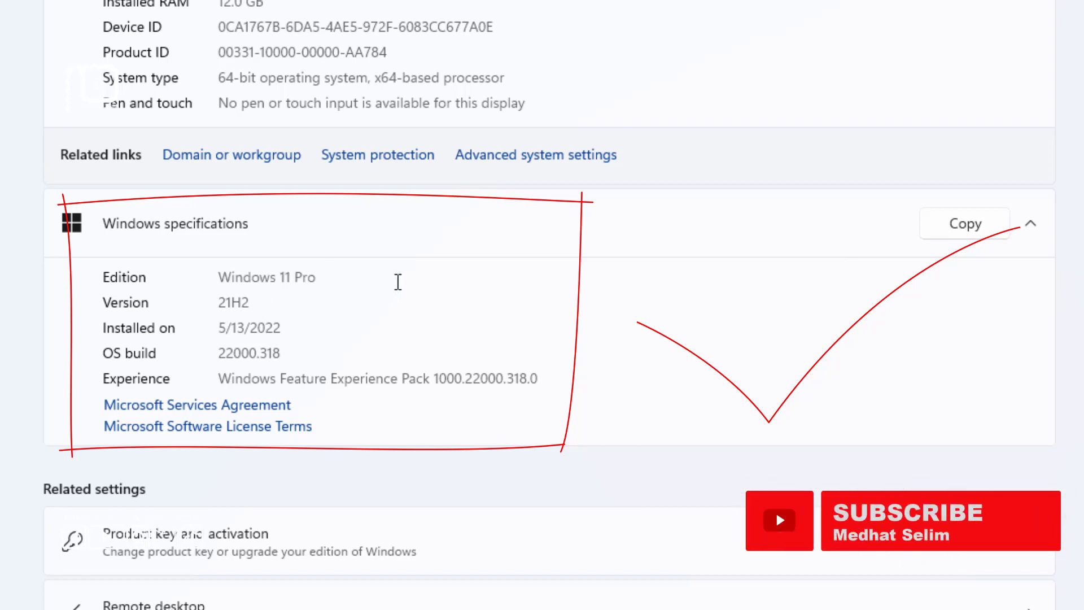